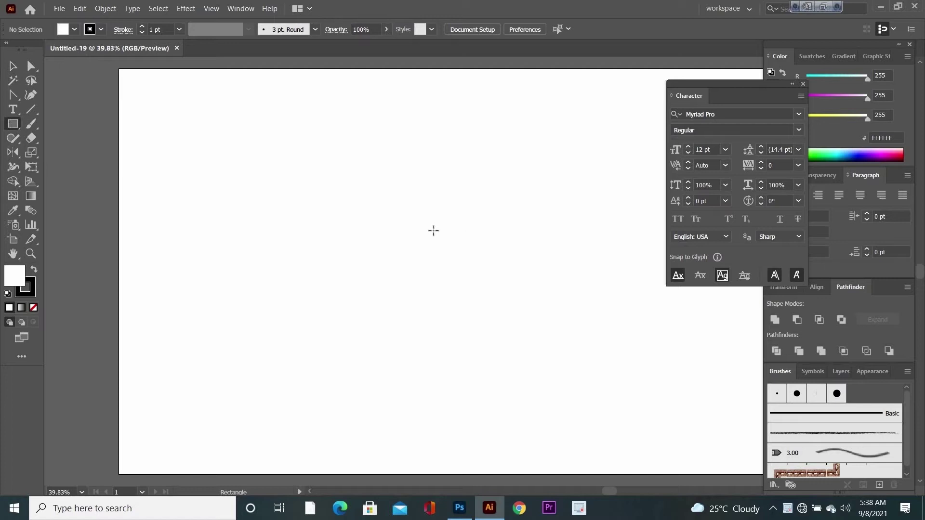
Draw a square in the artboard's upper left area and rotate it 45° into a diamond
{"action": "left_click_drag", "start_coordinate": [331, 183], "coordinate": [373, 214]}
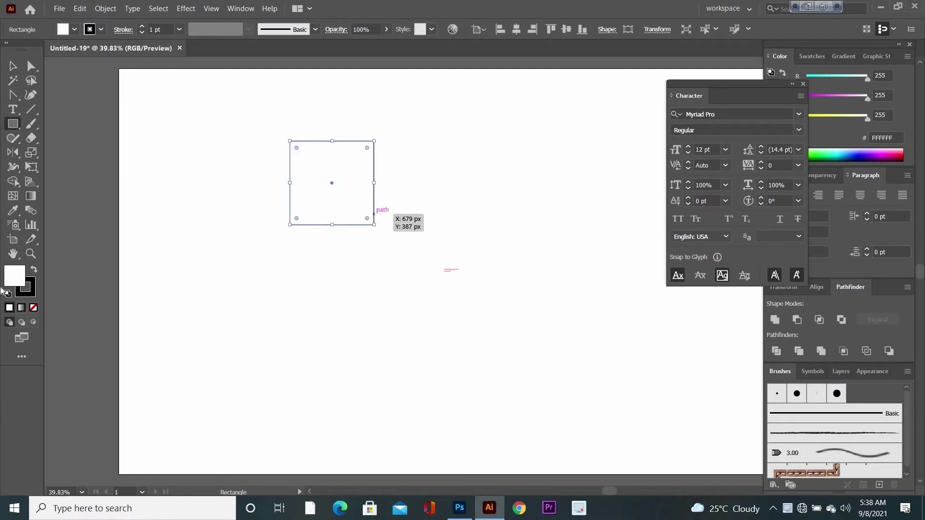
{"action": "left_click", "coordinate": [13, 66]}
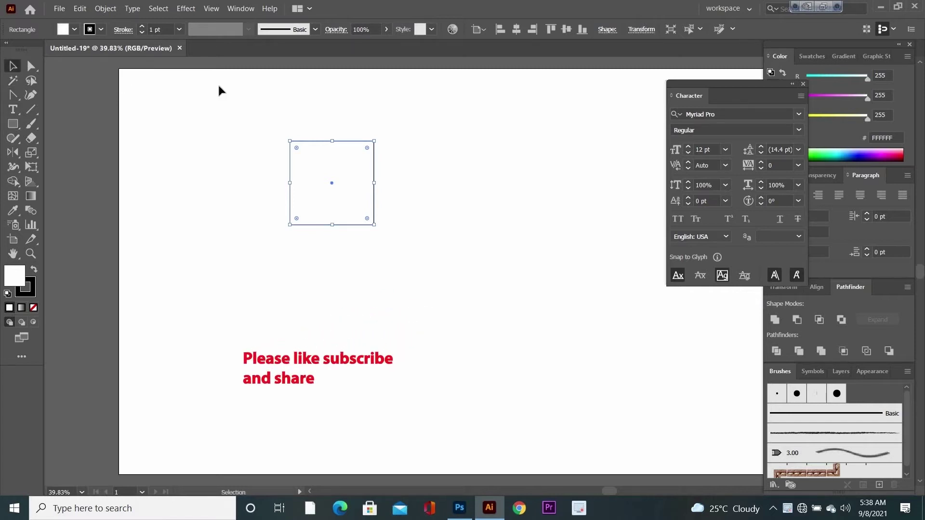
{"action": "left_click_drag", "start_coordinate": [380, 137], "coordinate": [343, 124]}
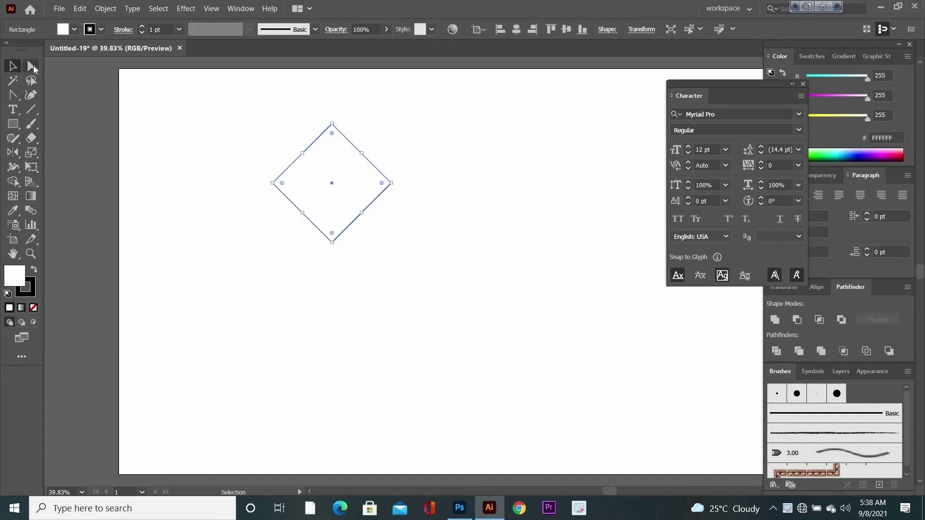
Delete the diamond's bottom anchor point to leave an open upward-pointing chevron, then deselect it
{"action": "key", "text": "a"}
{"action": "left_click", "coordinate": [331, 242]}
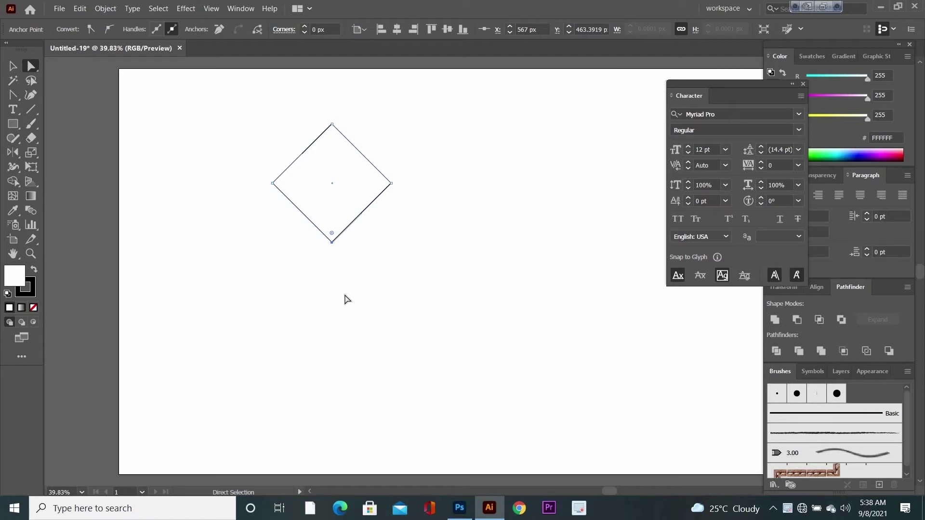
{"action": "key", "text": "Delete"}
{"action": "key", "text": "ctrl+shift+a"}
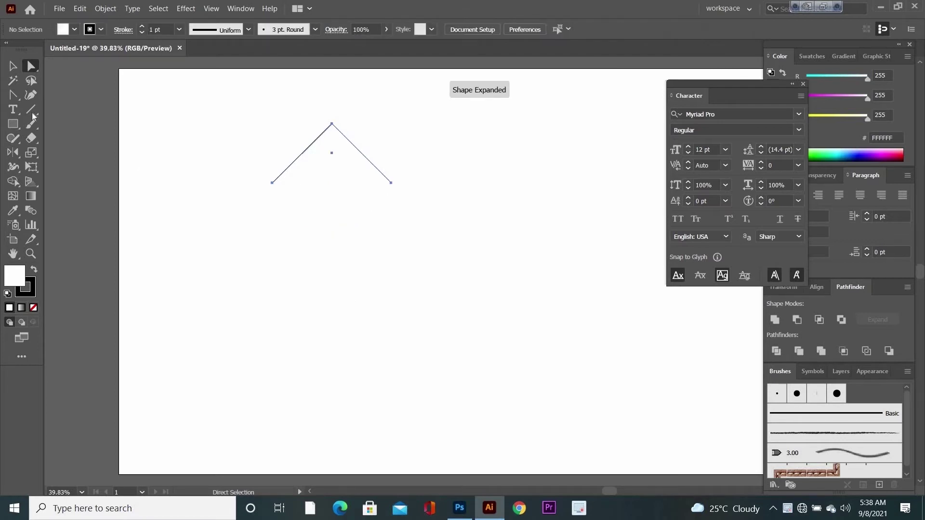
With the Pen tool, continue the chevron from its left end through a point just below the apex and close it at the right end
{"action": "right_click", "coordinate": [13, 94]}
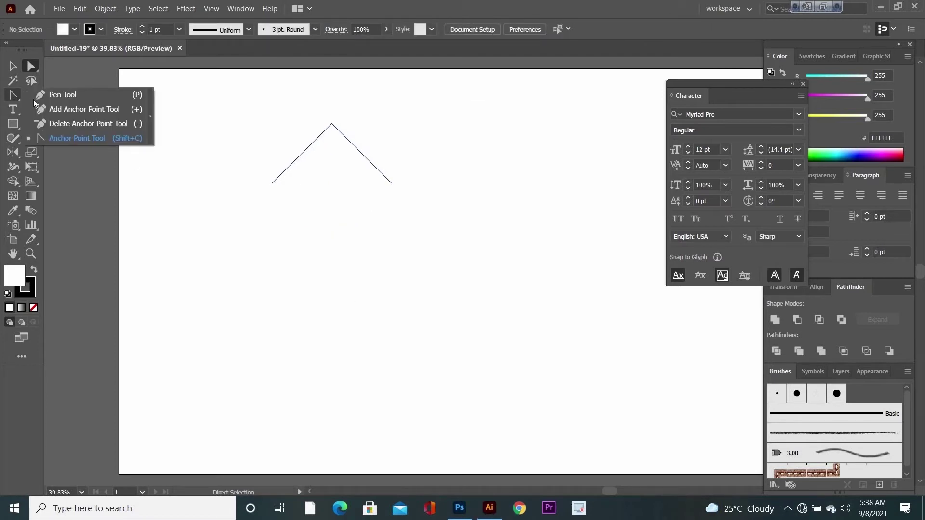
{"action": "left_click", "coordinate": [77, 99]}
{"action": "left_click", "coordinate": [272, 184]}
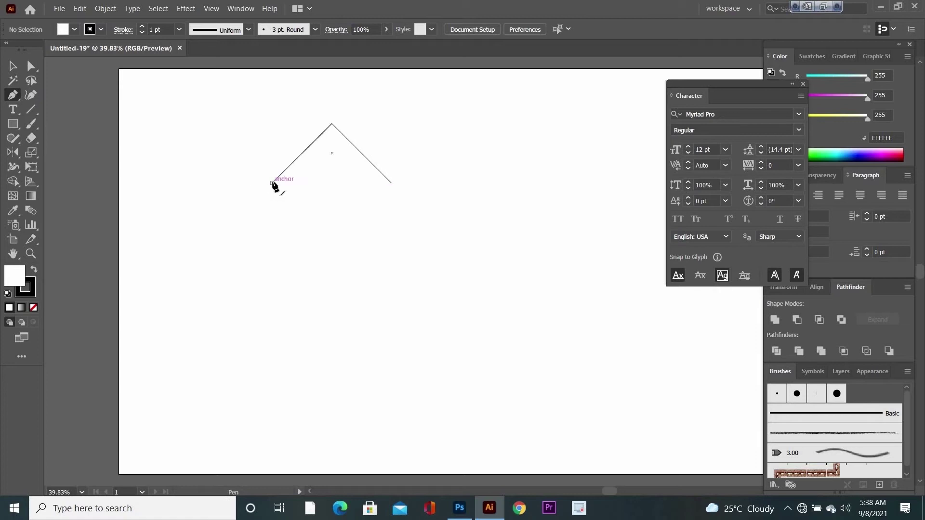
{"action": "left_click", "coordinate": [331, 137]}
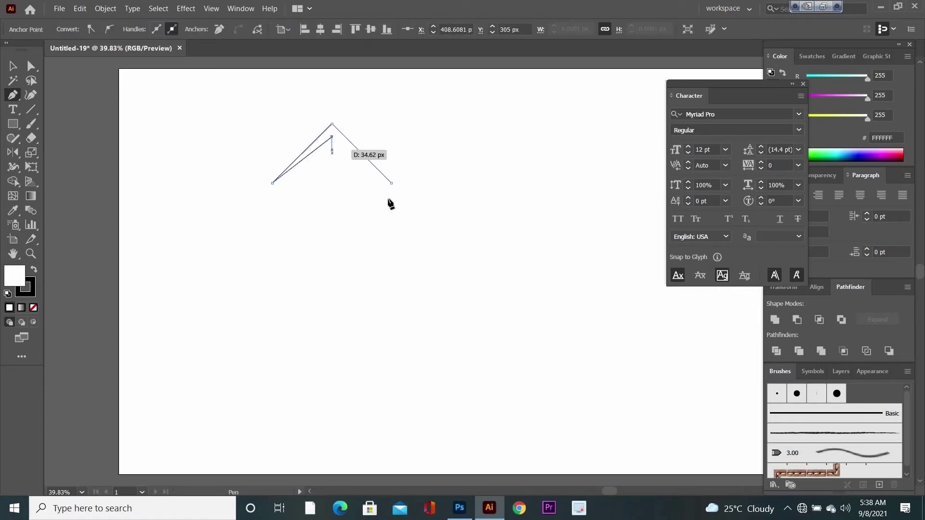
{"action": "left_click", "coordinate": [391, 183]}
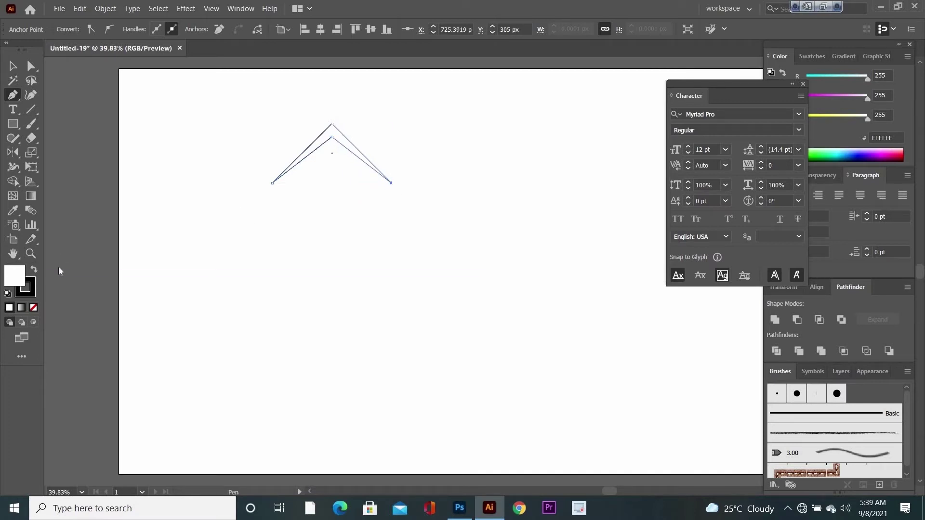
Set the chevron's fill colour to red CC2929
{"action": "double_click", "coordinate": [14, 276]}
{"action": "left_click", "coordinate": [210, 193]}
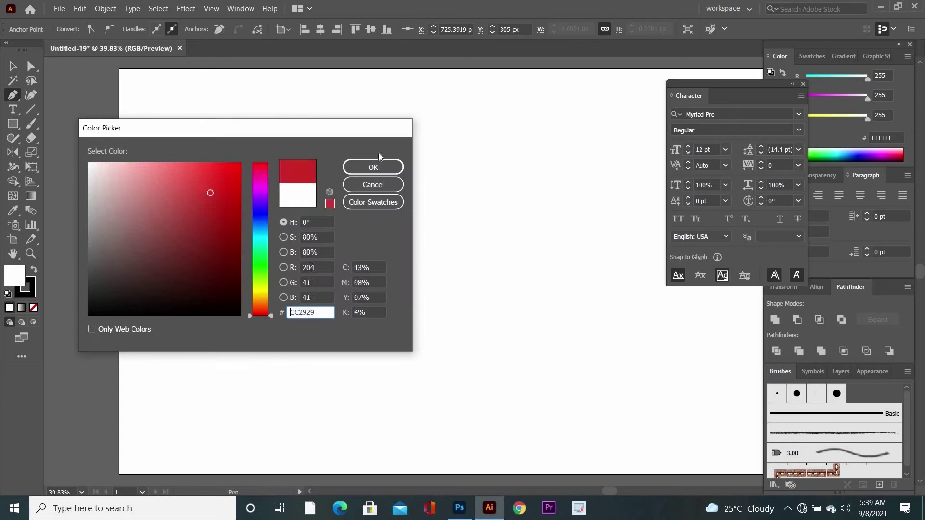
{"action": "left_click", "coordinate": [384, 164]}
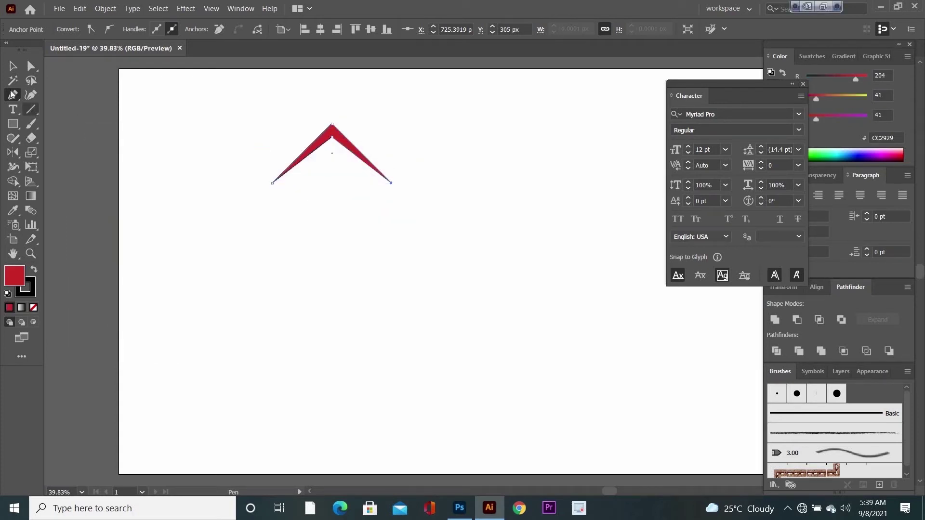
Duplicate the red chevron to its right, scale the copy down, and align its base with the original's base
{"action": "left_click", "coordinate": [12, 67]}
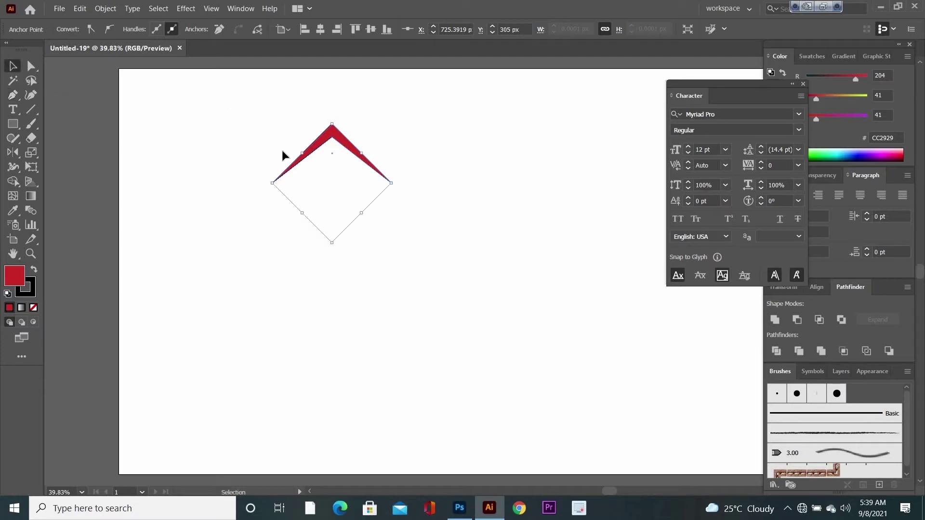
{"action": "left_click_drag", "start_coordinate": [234, 107], "coordinate": [394, 202]}
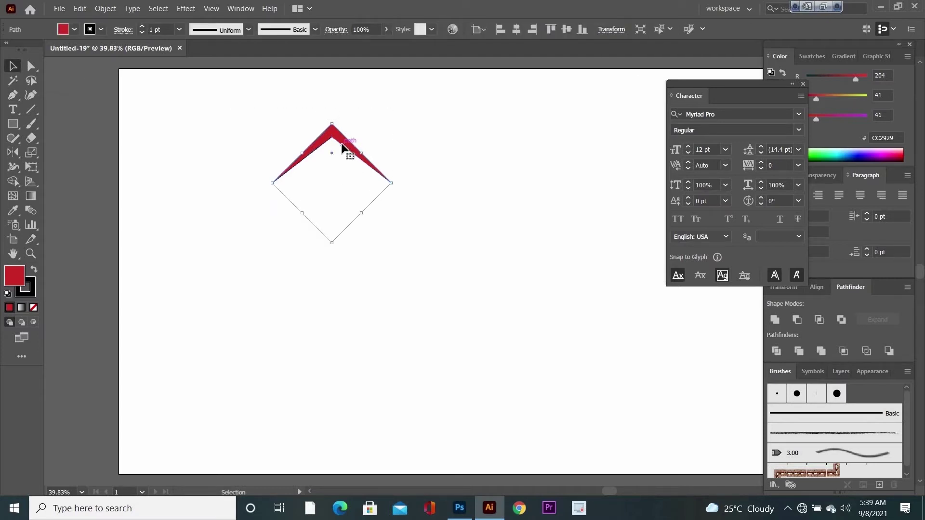
{"action": "left_click_drag", "start_coordinate": [343, 146], "coordinate": [509, 144]}
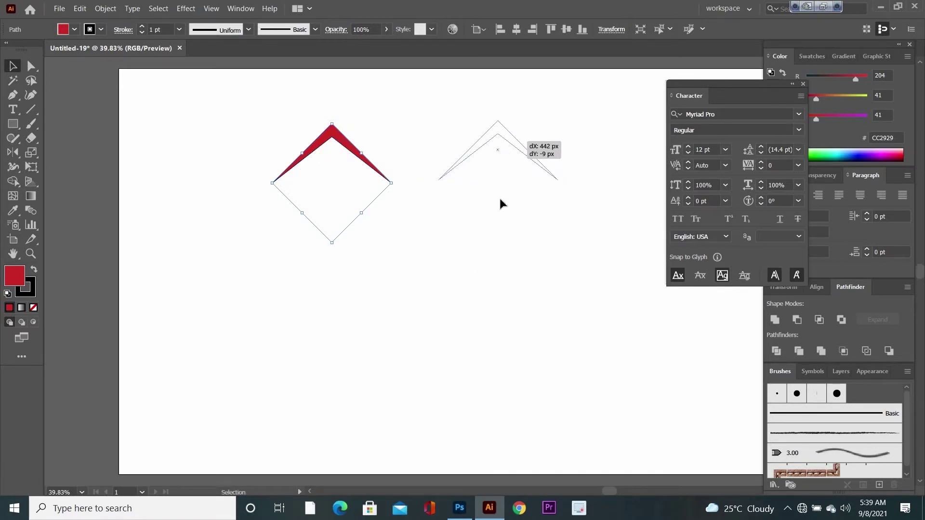
{"action": "left_click_drag", "start_coordinate": [502, 195], "coordinate": [502, 195]}
{"action": "left_click_drag", "start_coordinate": [556, 179], "coordinate": [541, 180]}
{"action": "left_click", "coordinate": [507, 168]}
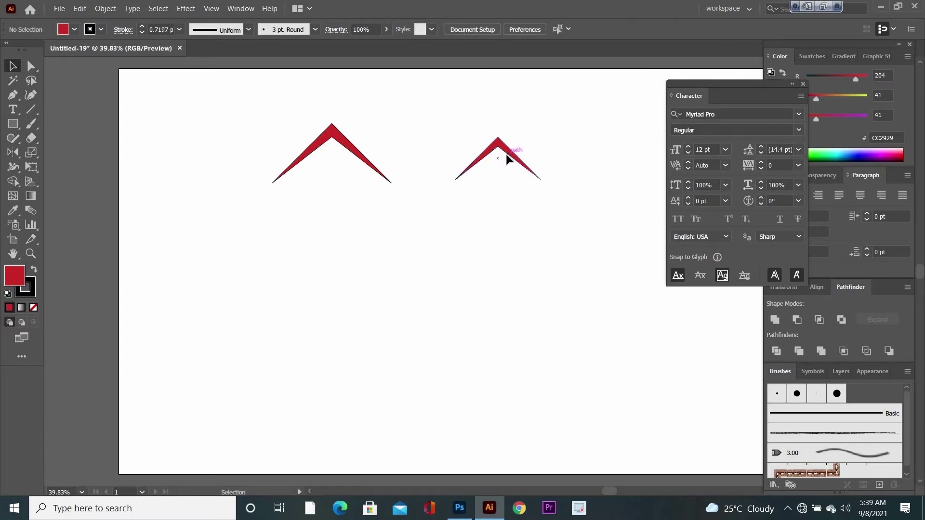
{"action": "left_click_drag", "start_coordinate": [504, 154], "coordinate": [489, 166]}
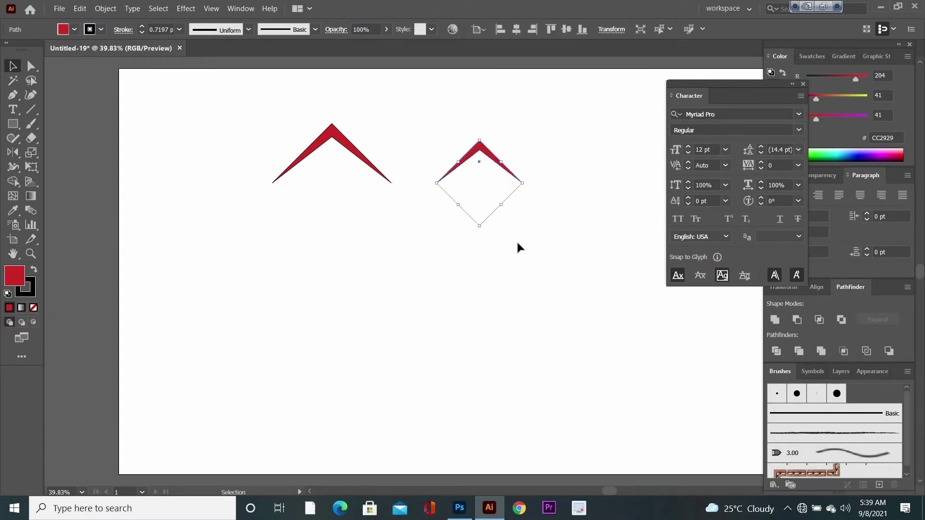
With the Pen tool, draw a closed roof panel from the large chevron's apex to the small chevron's left slope and along the base
{"action": "left_click", "coordinate": [14, 96]}
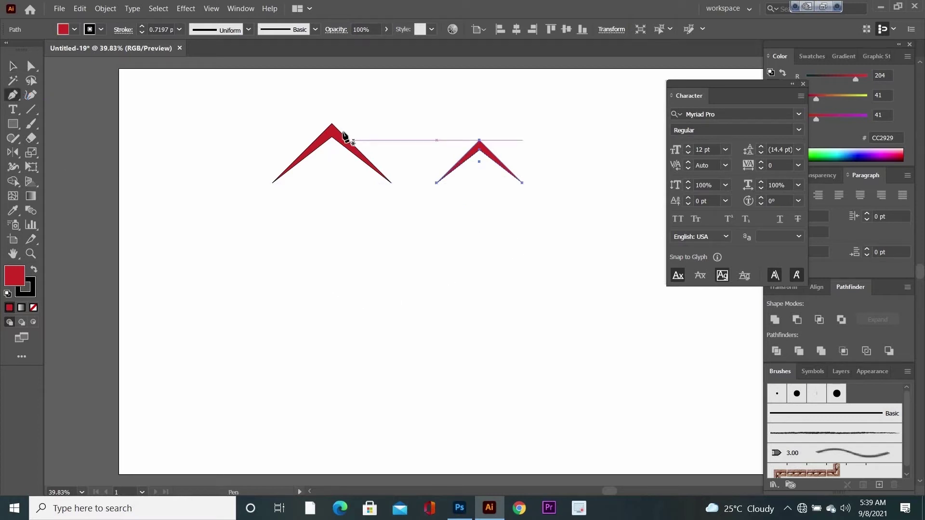
{"action": "left_click", "coordinate": [331, 125]}
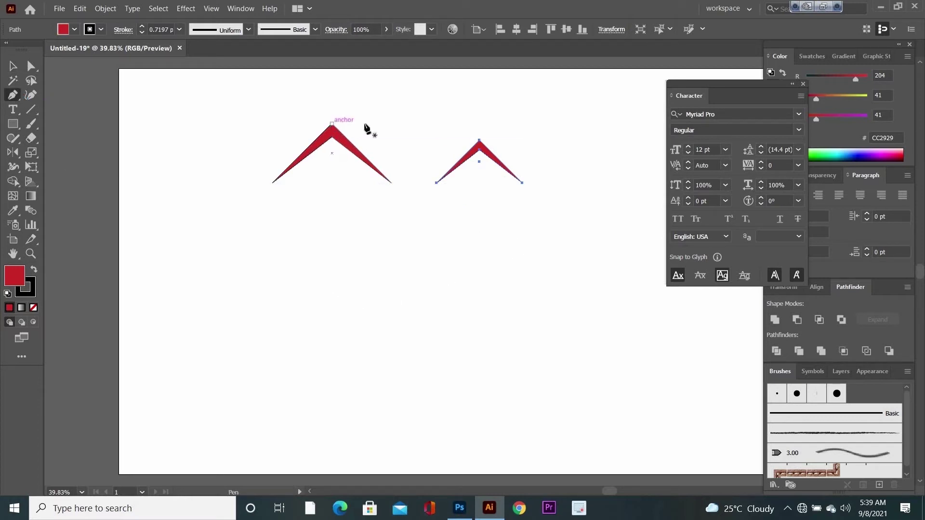
{"action": "left_click", "coordinate": [452, 169]}
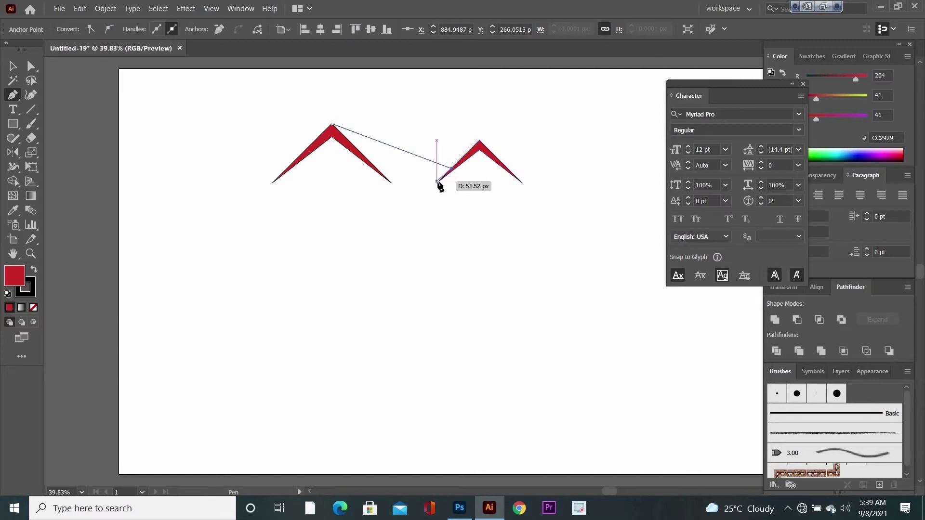
{"action": "left_click", "coordinate": [437, 181]}
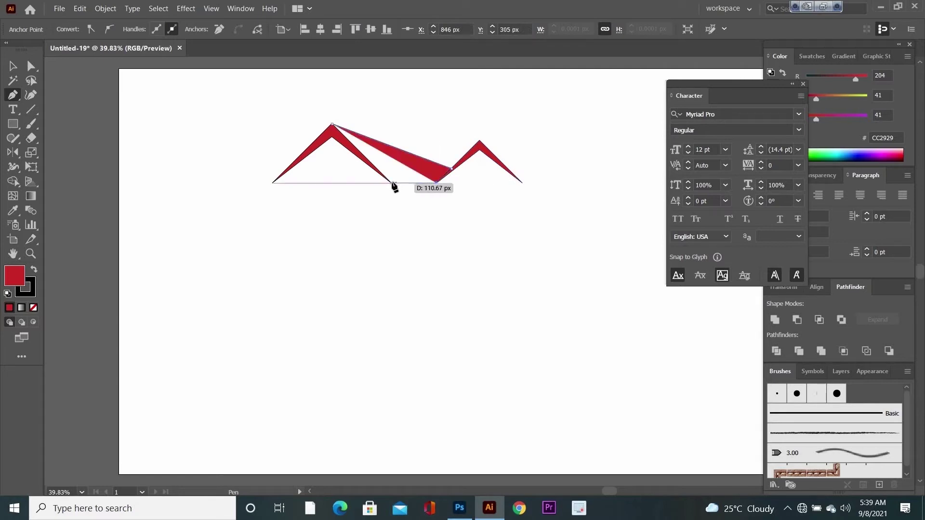
{"action": "left_click", "coordinate": [391, 183]}
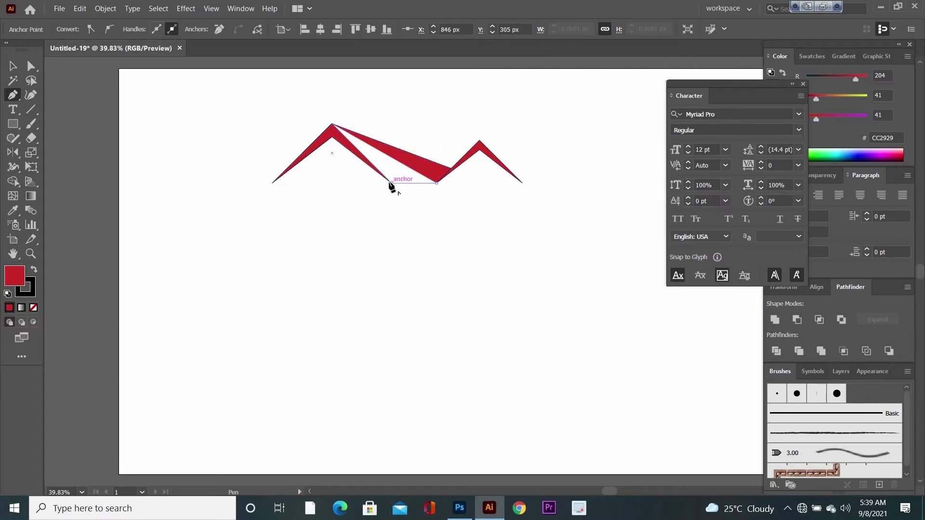
{"action": "left_click", "coordinate": [332, 124]}
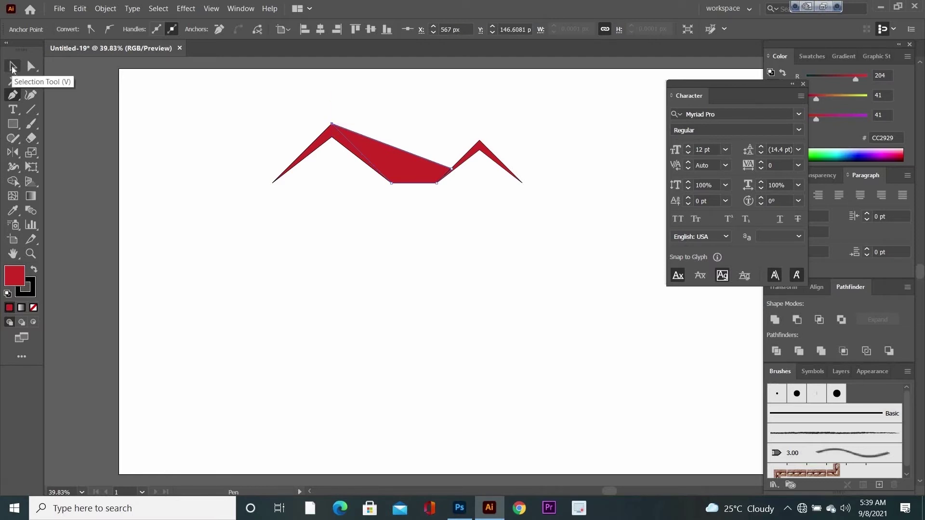
With the Pen tool, draw a closed panel from the small chevron's apex to above the first panel and down to the small chevron's left slope
{"action": "left_click", "coordinate": [13, 66]}
{"action": "left_click", "coordinate": [114, 127]}
{"action": "left_click", "coordinate": [13, 97]}
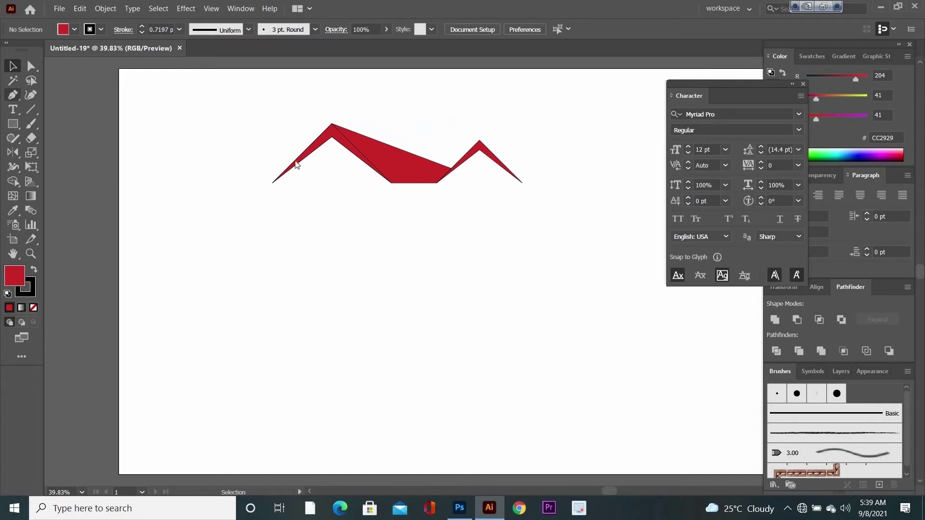
{"action": "left_click", "coordinate": [480, 141]}
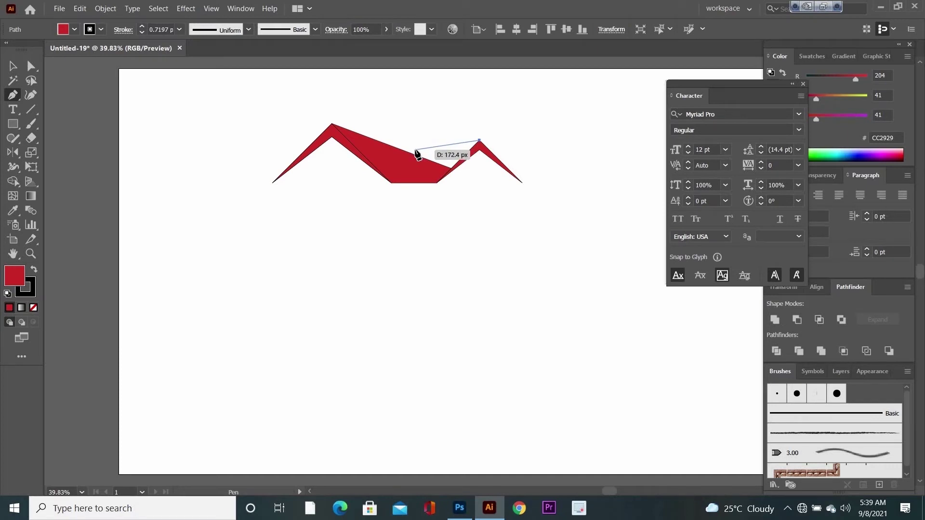
{"action": "left_click", "coordinate": [416, 150]}
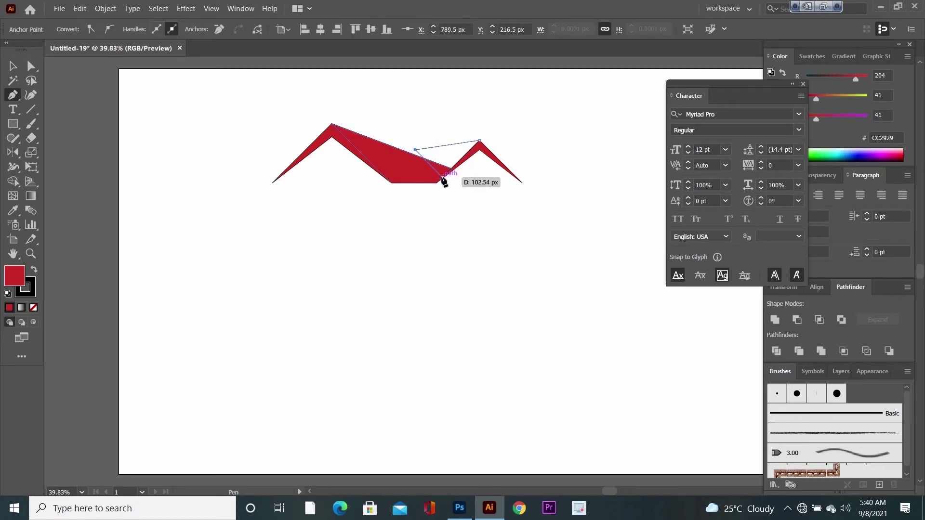
{"action": "left_click", "coordinate": [441, 177]}
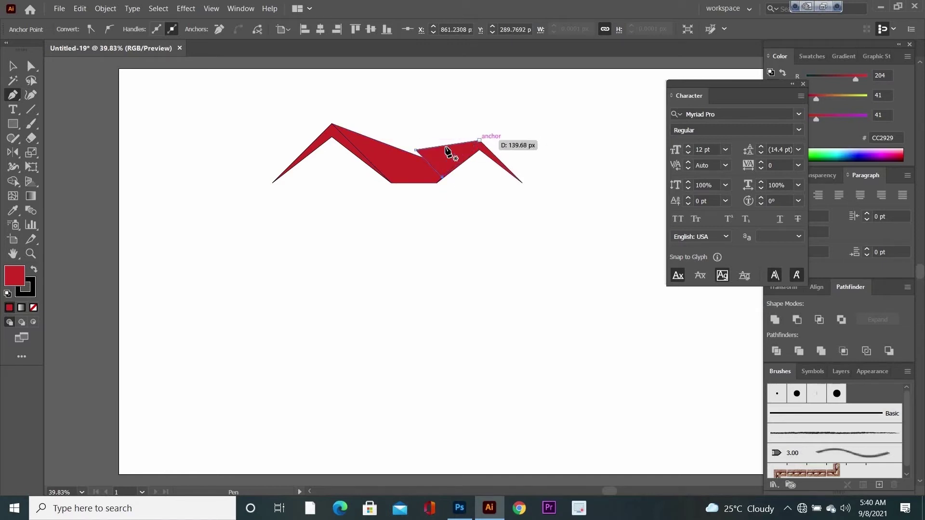
{"action": "left_click", "coordinate": [479, 141]}
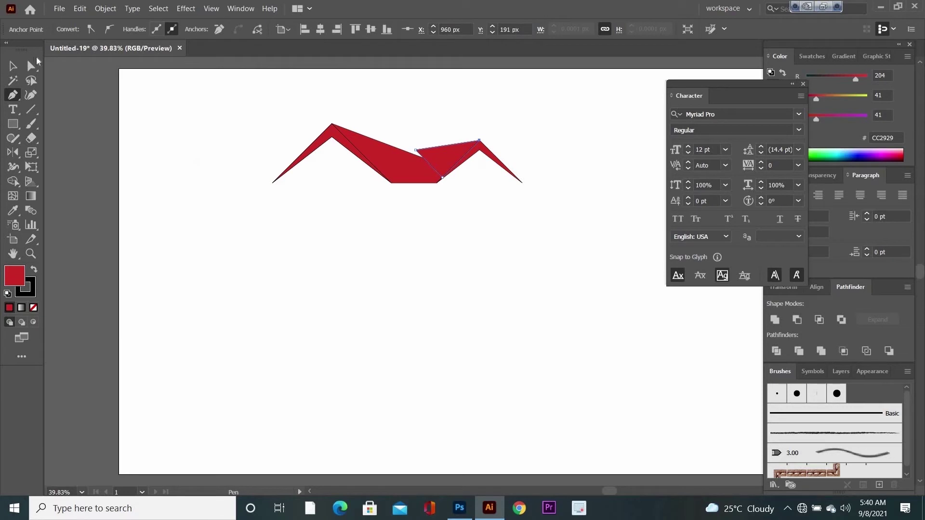
Select all the roof shapes and merge the overlapping areas of the two panels with the Shape Builder tool
{"action": "left_click", "coordinate": [13, 69]}
{"action": "left_click_drag", "start_coordinate": [224, 114], "coordinate": [571, 203]}
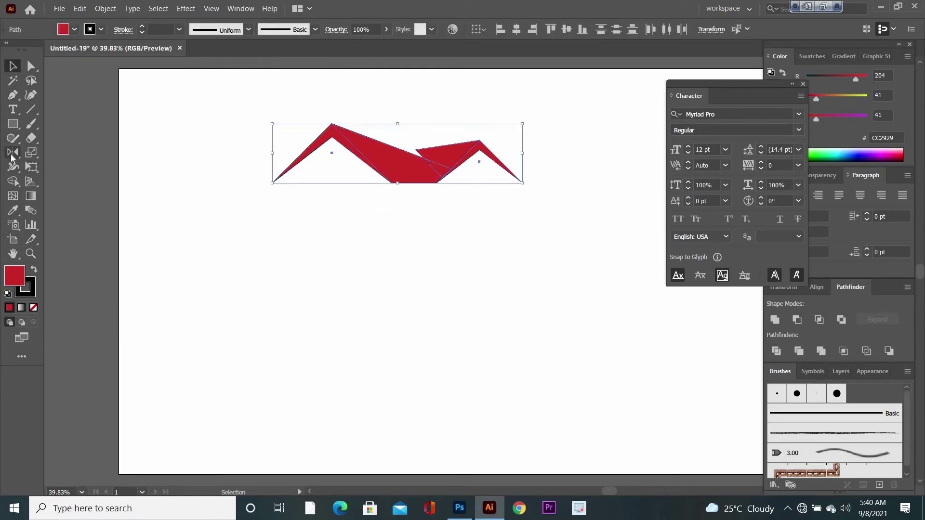
{"action": "left_click", "coordinate": [14, 181]}
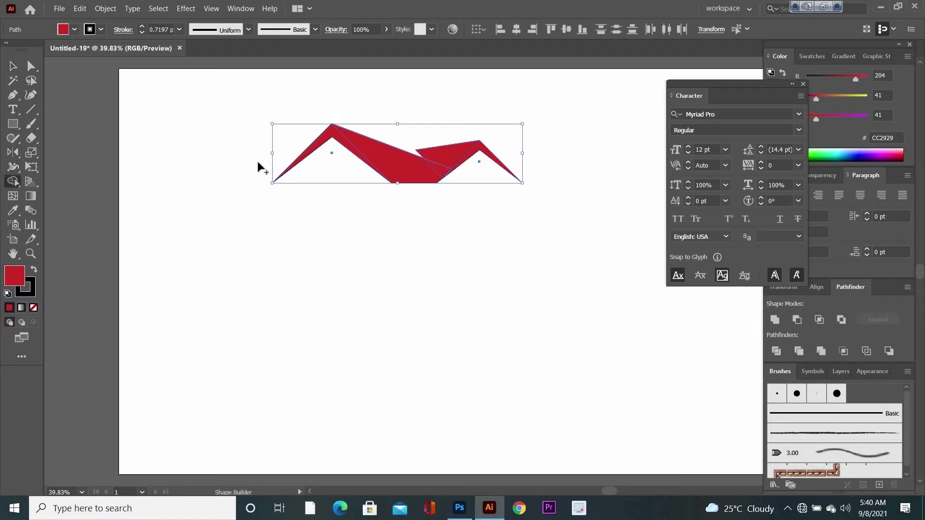
{"action": "left_click_drag", "start_coordinate": [426, 172], "coordinate": [444, 159]}
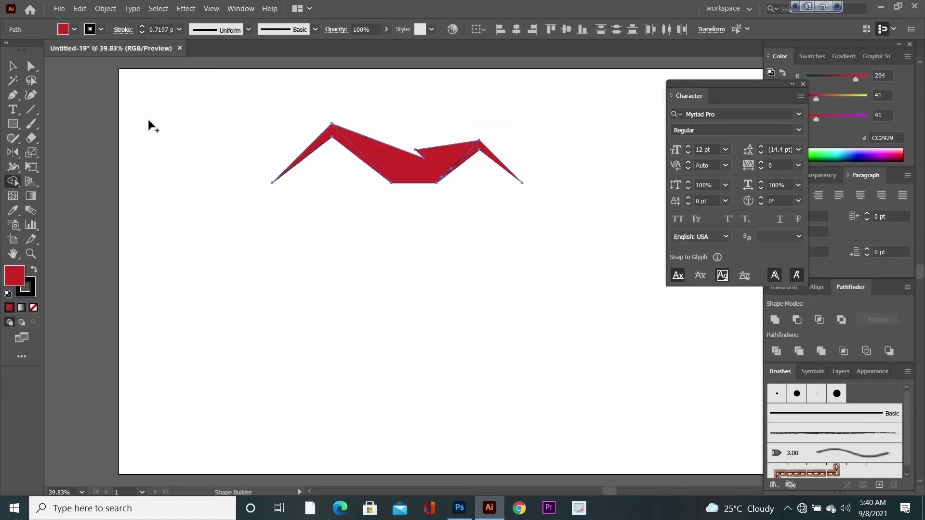
{"action": "left_click", "coordinate": [13, 66]}
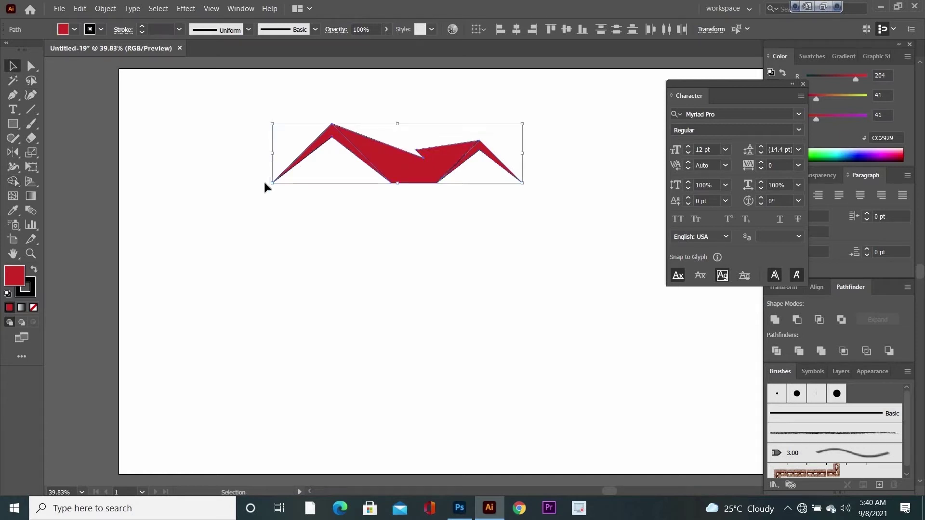
{"action": "left_click", "coordinate": [249, 140]}
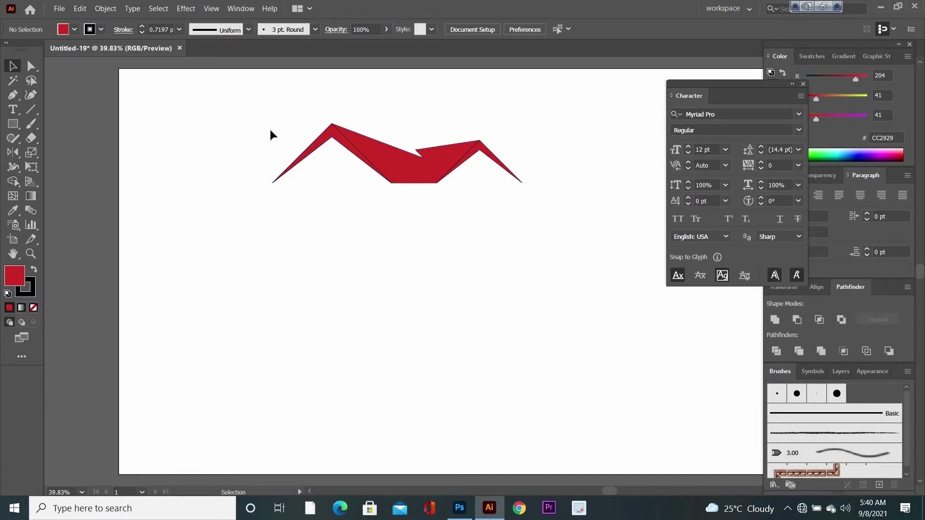
Select both chevrons and offset their paths by 10 px with miter joins
{"action": "left_click_drag", "start_coordinate": [274, 132], "coordinate": [310, 181]}
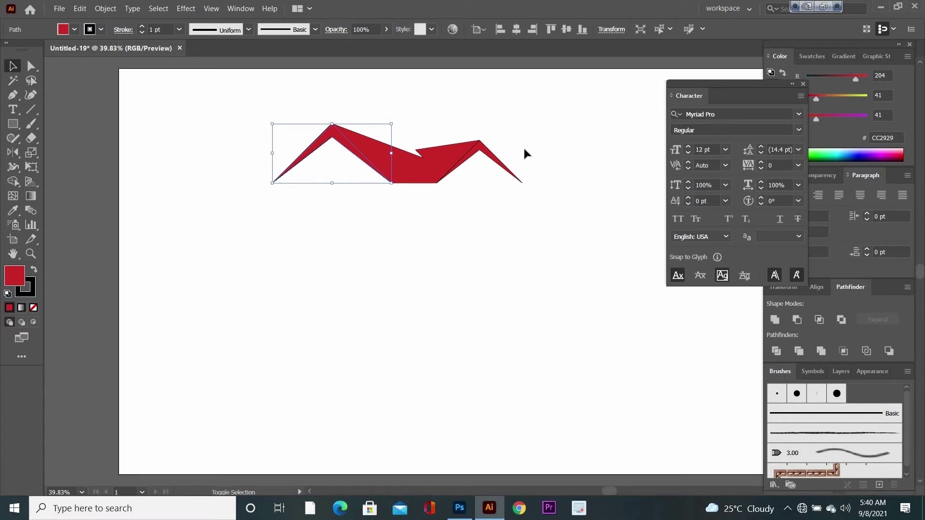
{"action": "left_click_drag", "start_coordinate": [502, 175], "coordinate": [501, 176]}
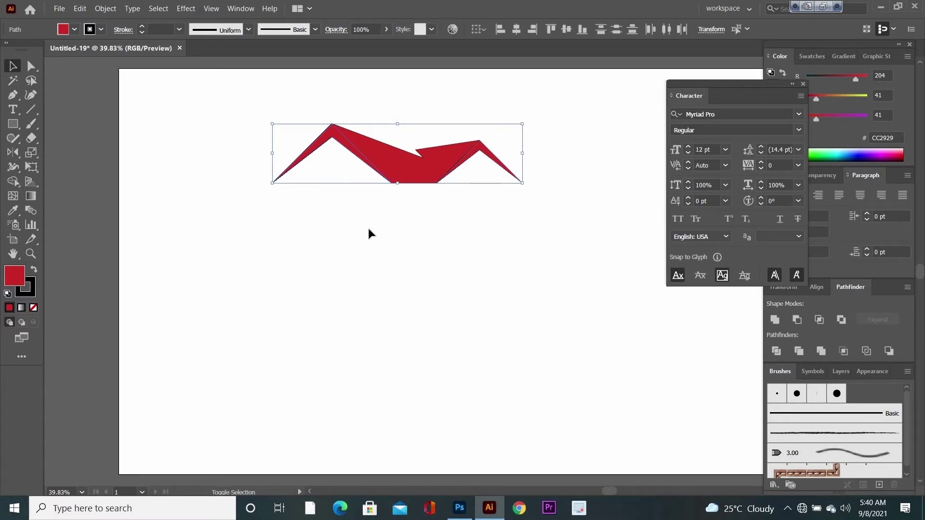
{"action": "left_click", "coordinate": [105, 9]}
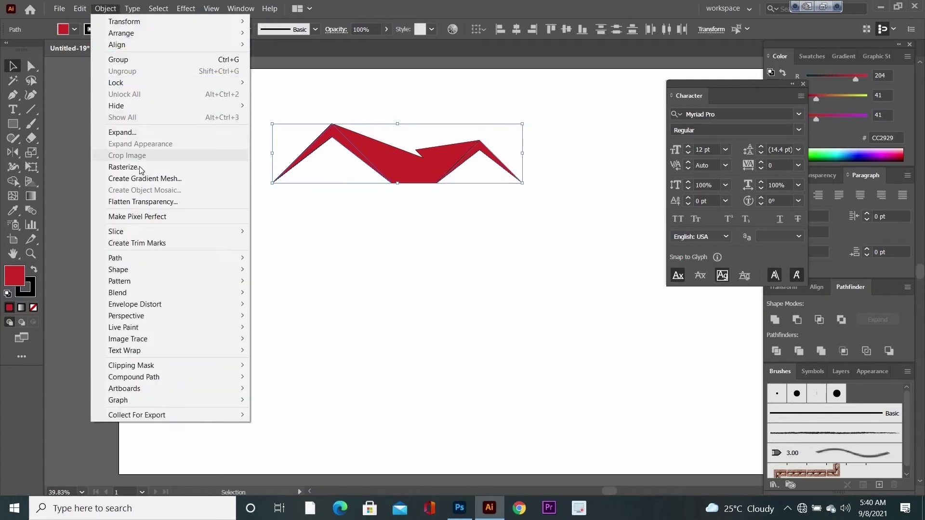
{"action": "mouse_move", "coordinate": [160, 262]}
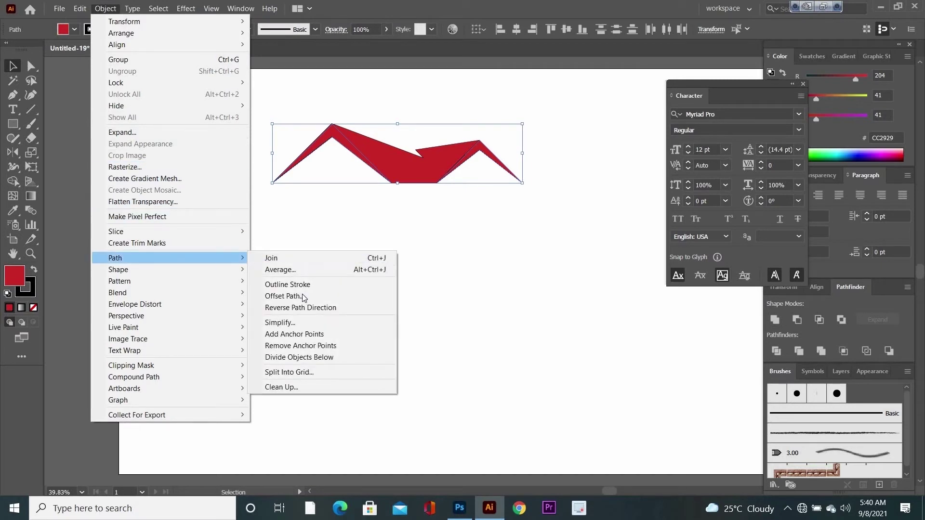
{"action": "left_click", "coordinate": [319, 298]}
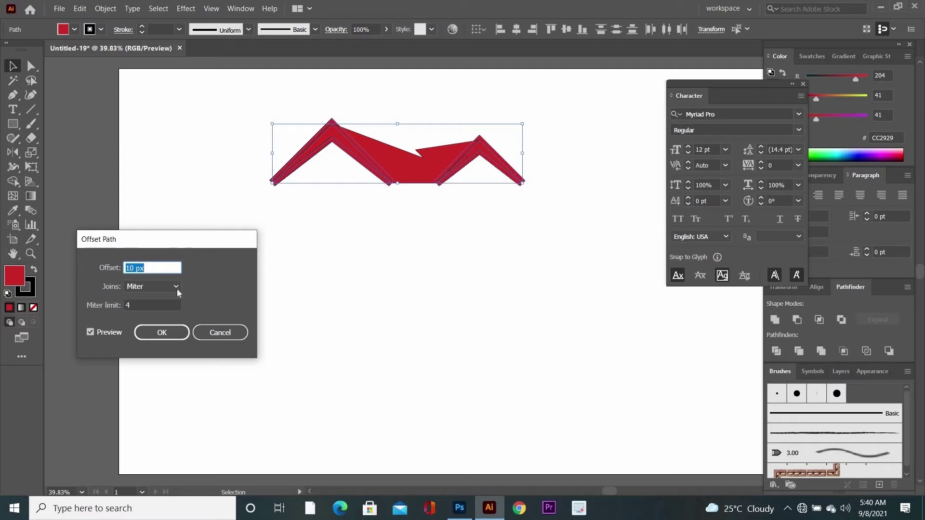
{"action": "left_click", "coordinate": [161, 335]}
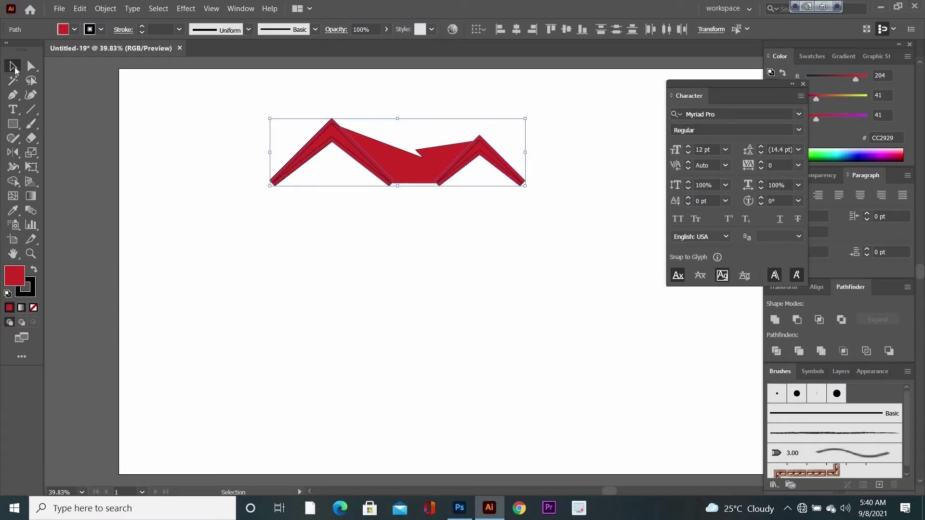
Select all the roof shapes and delete the offset bands around both chevrons with Shape Builder, cutting gaps beside the center panel
{"action": "left_click_drag", "start_coordinate": [202, 101], "coordinate": [541, 234]}
{"action": "left_click", "coordinate": [13, 181]}
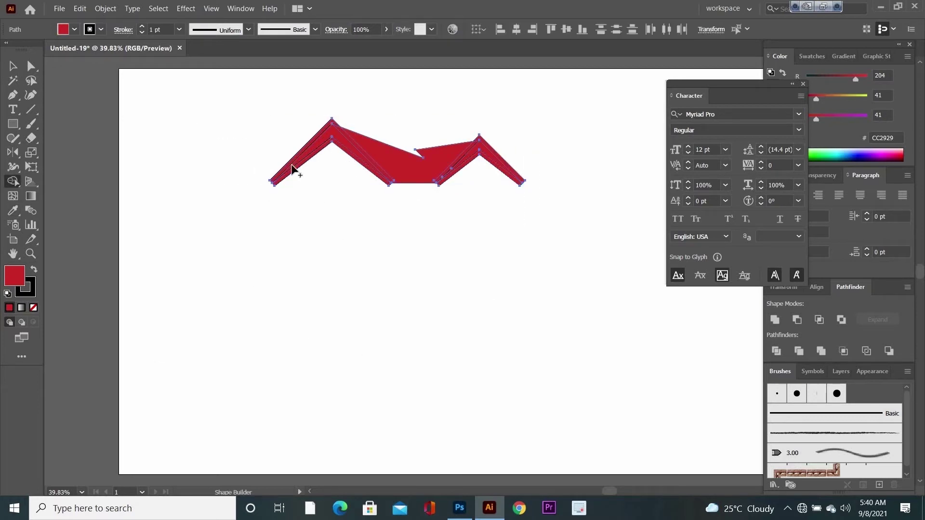
{"action": "left_click", "coordinate": [365, 156], "text": "alt"}
{"action": "left_click", "coordinate": [332, 146], "text": "alt"}
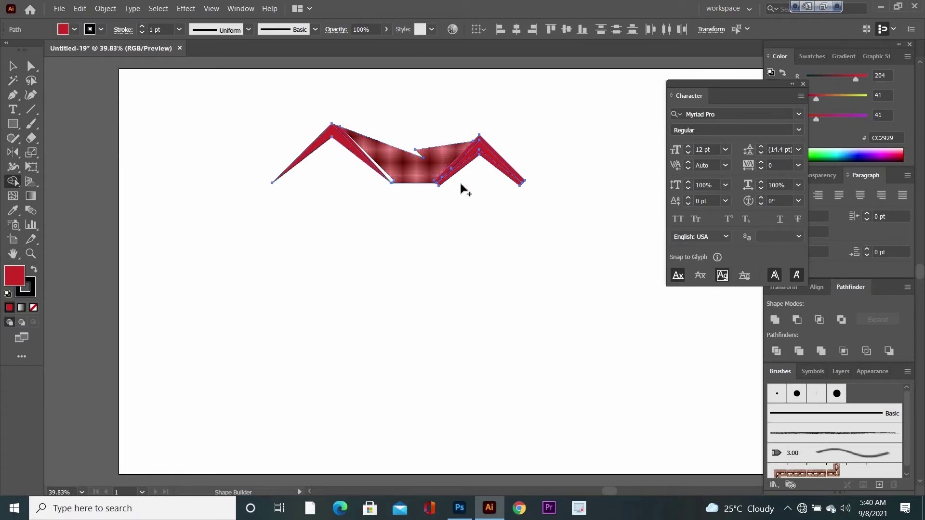
{"action": "left_click", "coordinate": [340, 130], "text": "alt"}
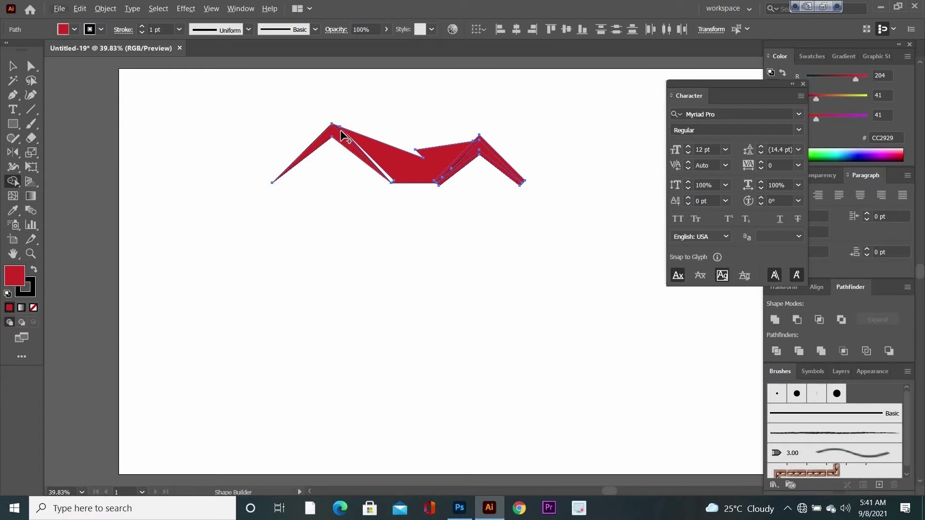
{"action": "left_click", "coordinate": [461, 153], "text": "alt"}
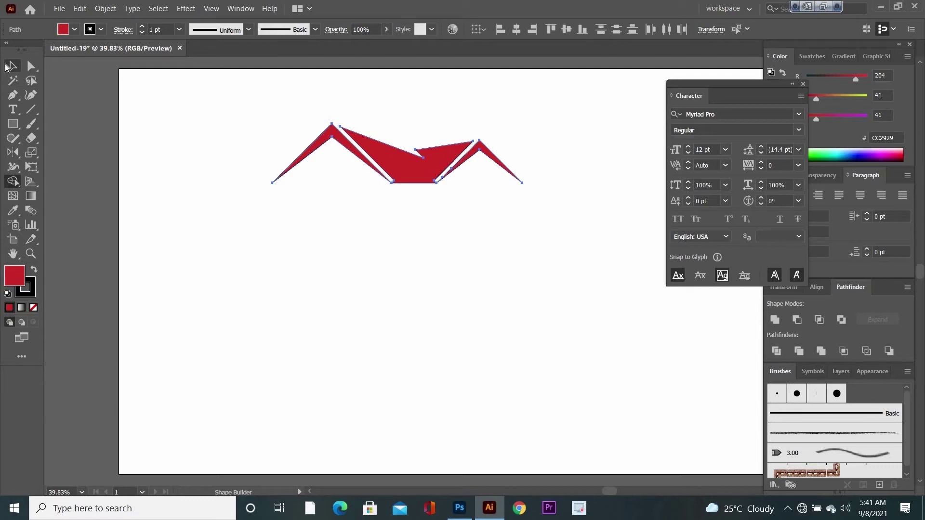
With the Pen tool, draw a straight diagonal line from the center panel's tip beside the large chevron down past its base
{"action": "key", "text": "ctrl+equal"}
{"action": "key", "text": "ctrl+equal"}
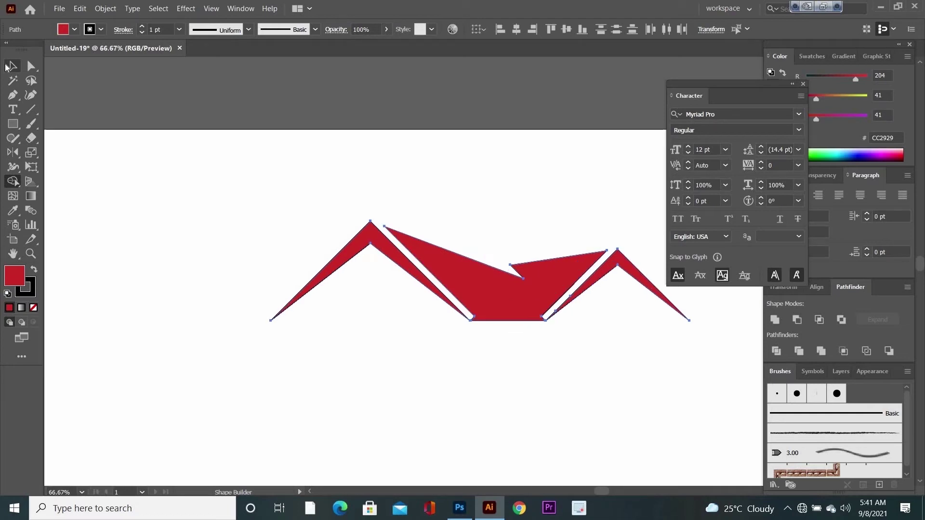
{"action": "left_click_drag", "start_coordinate": [598, 424], "coordinate": [481, 355]}
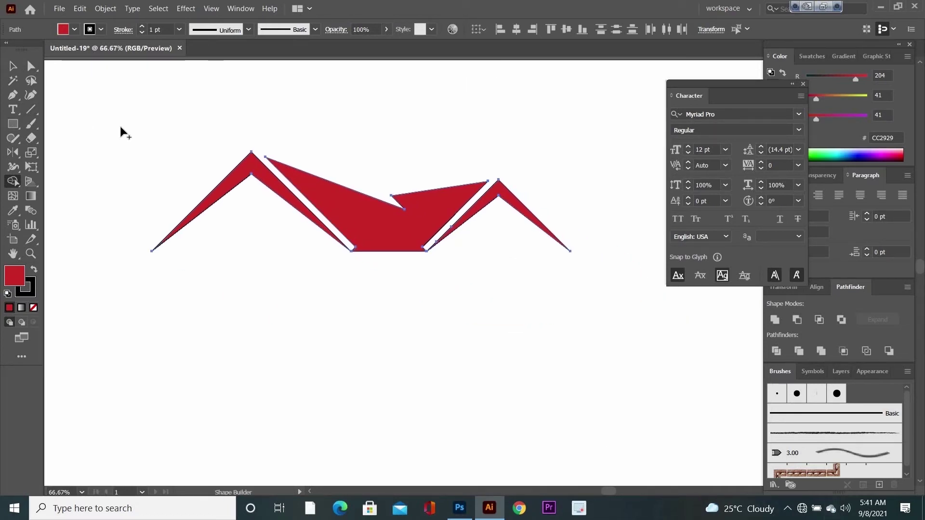
{"action": "left_click", "coordinate": [9, 72]}
{"action": "left_click", "coordinate": [51, 157]}
{"action": "left_click", "coordinate": [14, 98]}
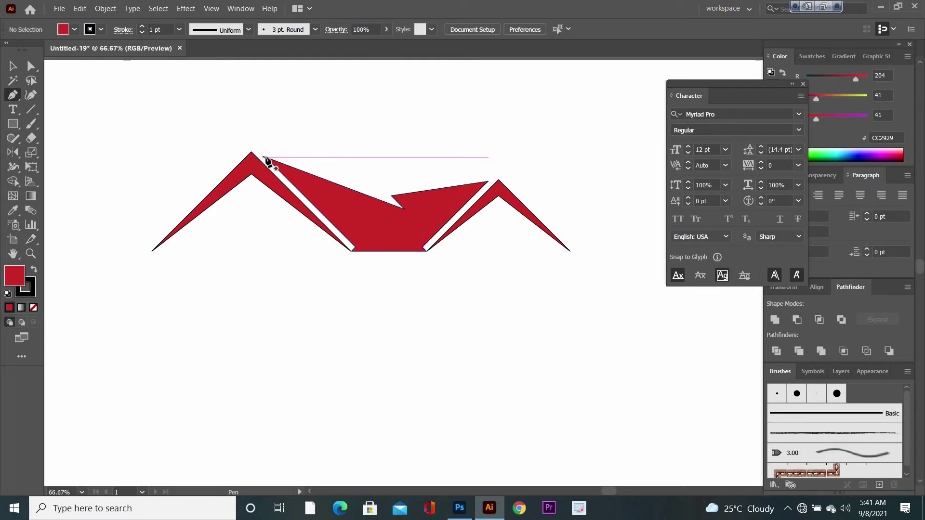
{"action": "left_click", "coordinate": [265, 157]}
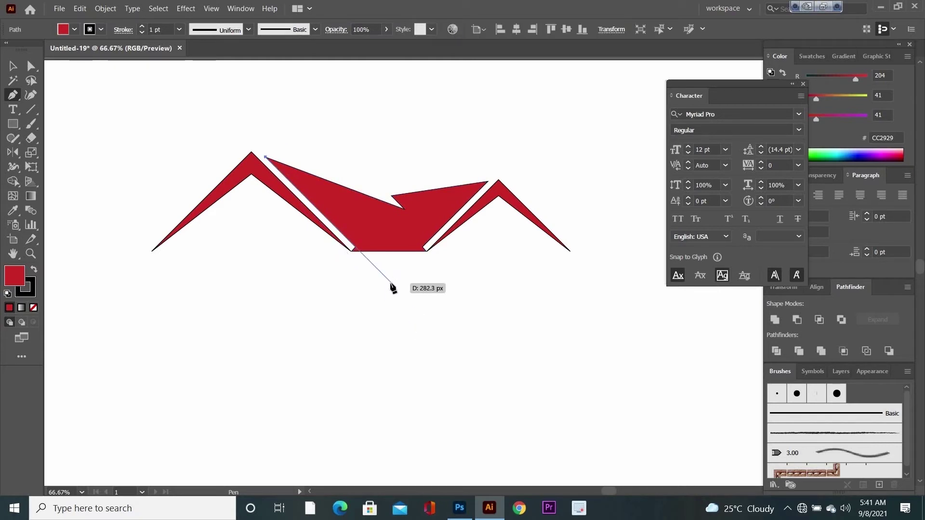
{"action": "left_click", "coordinate": [391, 283], "text": "shift"}
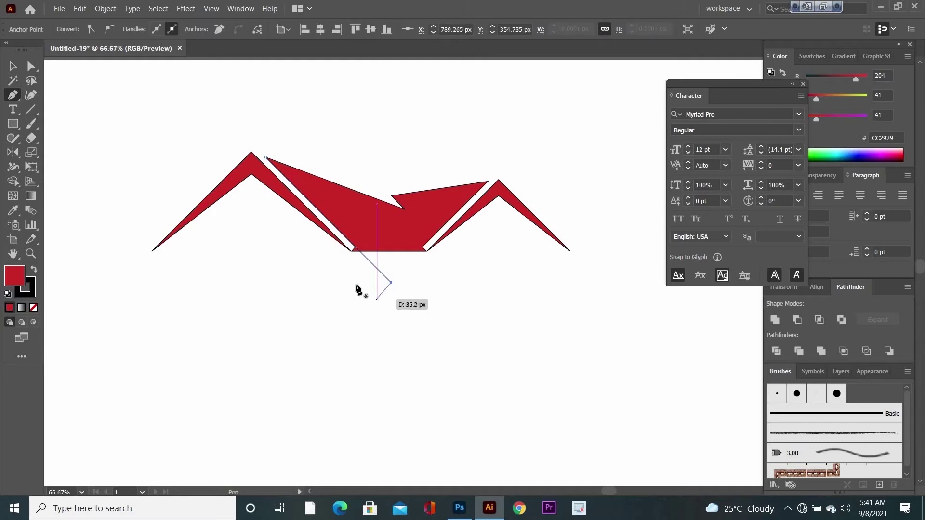
{"action": "left_click", "coordinate": [15, 66]}
{"action": "left_click", "coordinate": [48, 117]}
With the Pen tool, draw a matching diagonal line from the center panel's tip beside the small chevron down past its base
{"action": "key", "text": "p"}
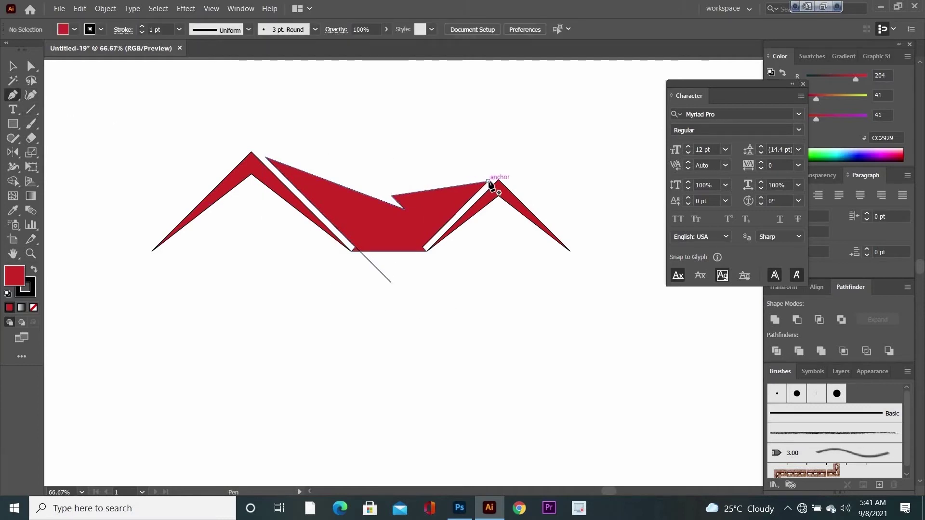
{"action": "left_click", "coordinate": [488, 182]}
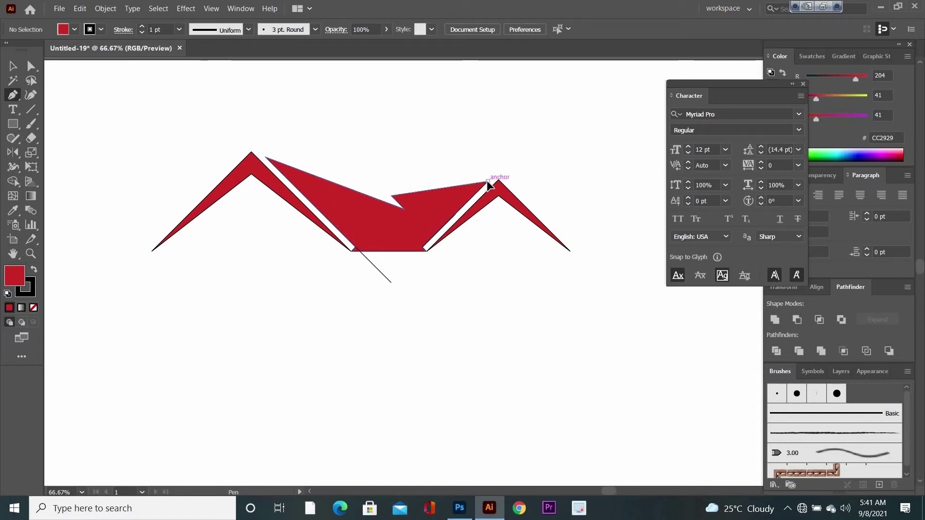
{"action": "left_click", "coordinate": [403, 266]}
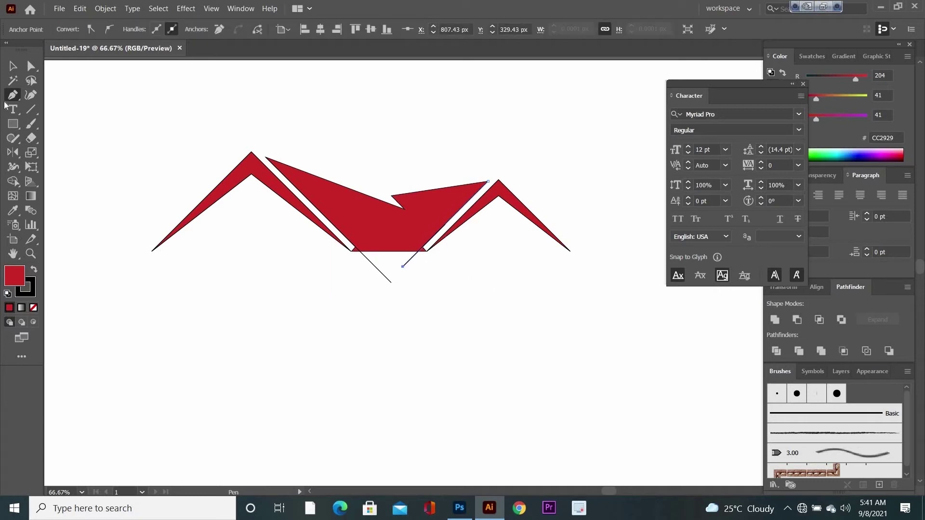
Select all the roof shapes and lines, and trim the protruding lines and the panel's bottom corner slivers with Shape Builder
{"action": "left_click", "coordinate": [13, 66]}
{"action": "left_click_drag", "start_coordinate": [114, 154], "coordinate": [573, 289]}
{"action": "key", "text": "shift+m"}
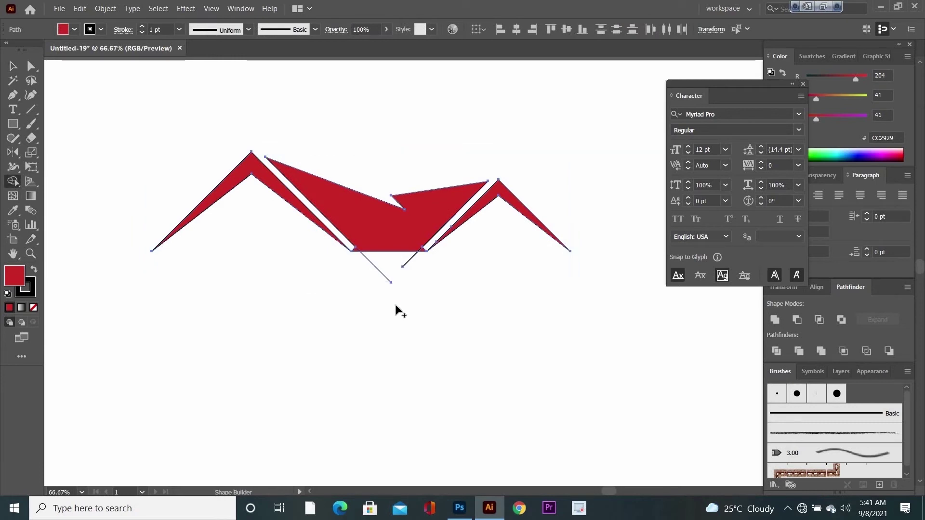
{"action": "left_click_drag", "start_coordinate": [352, 284], "coordinate": [414, 256]}
{"action": "left_click", "coordinate": [424, 249], "text": "alt"}
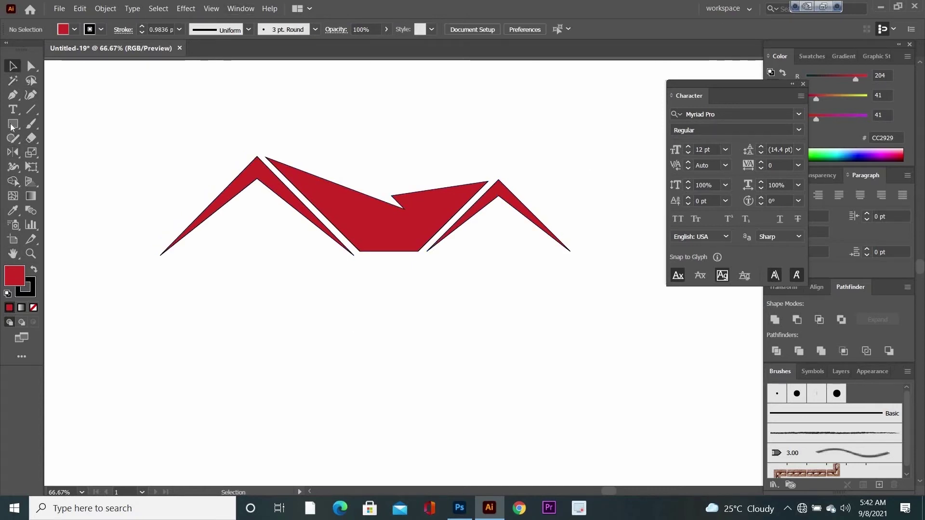
Draw an upright red rectangle below the small chevron, add an anchor at its top edge's midpoint and raise it 44 px
{"action": "left_click_drag", "start_coordinate": [499, 314], "coordinate": [574, 428]}
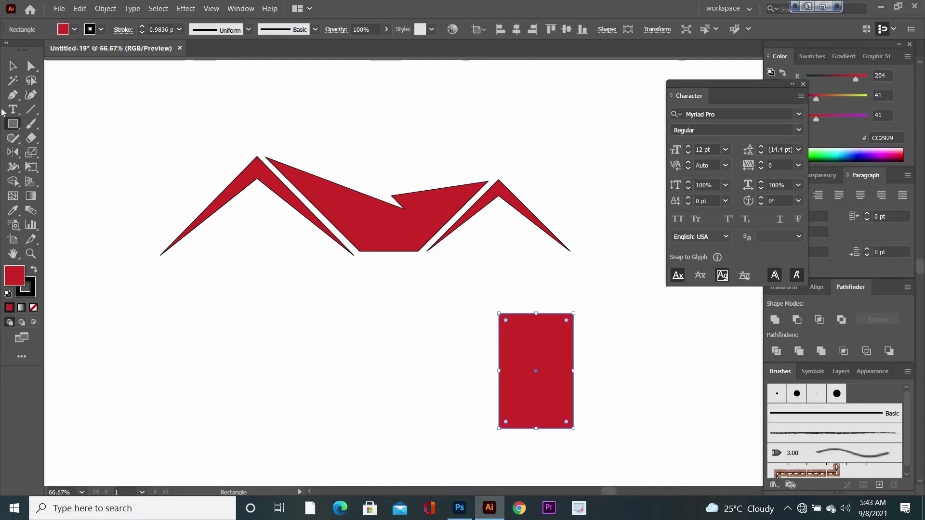
{"action": "left_click_drag", "start_coordinate": [7, 98], "coordinate": [79, 106]}
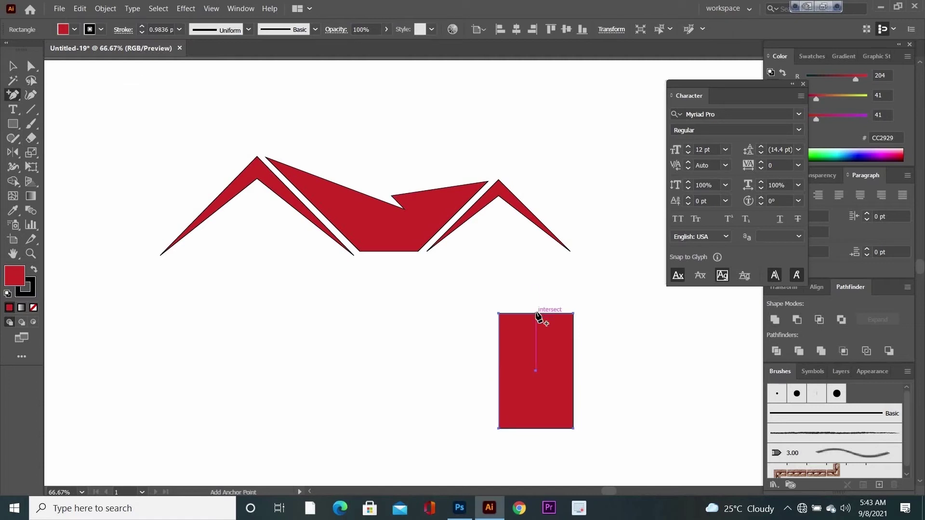
{"action": "left_click", "coordinate": [536, 314]}
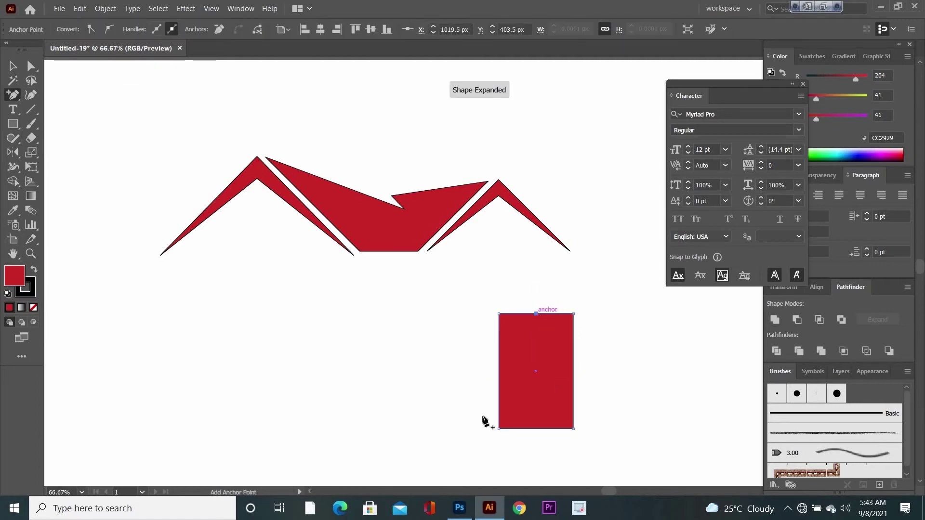
{"action": "left_click", "coordinate": [31, 69]}
{"action": "left_click_drag", "start_coordinate": [536, 314], "coordinate": [536, 286]}
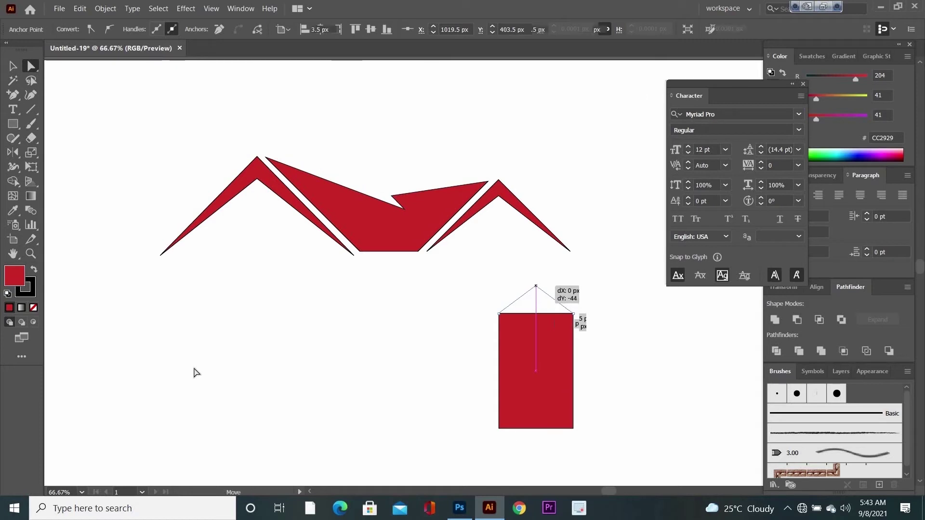
Convert the rectangle's raised peak to a smooth point with horizontal handles, forming an arched top
{"action": "left_click", "coordinate": [13, 94]}
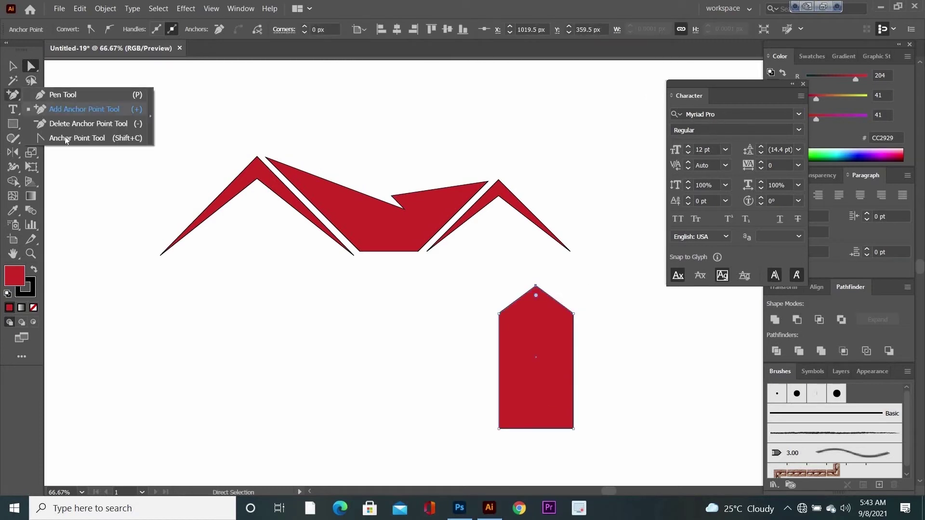
{"action": "key", "text": "shift+c"}
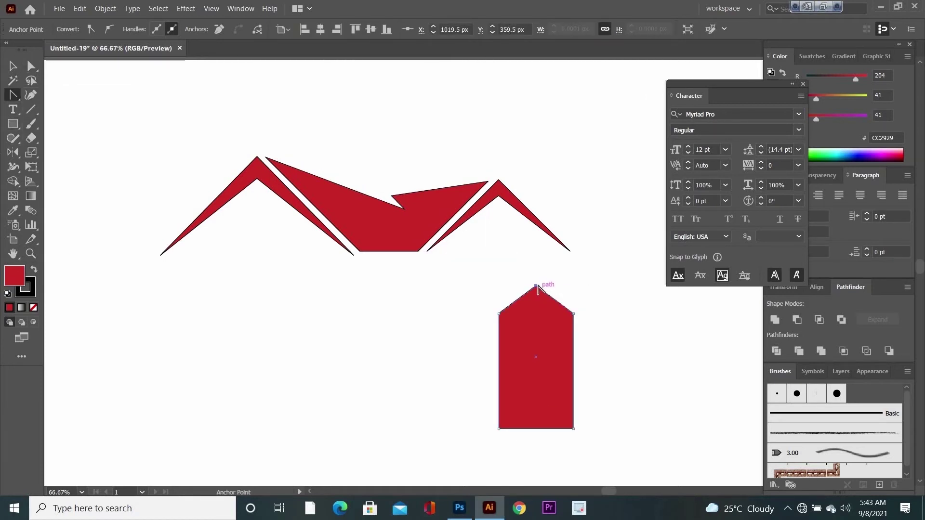
{"action": "left_click_drag", "start_coordinate": [535, 286], "coordinate": [553, 289]}
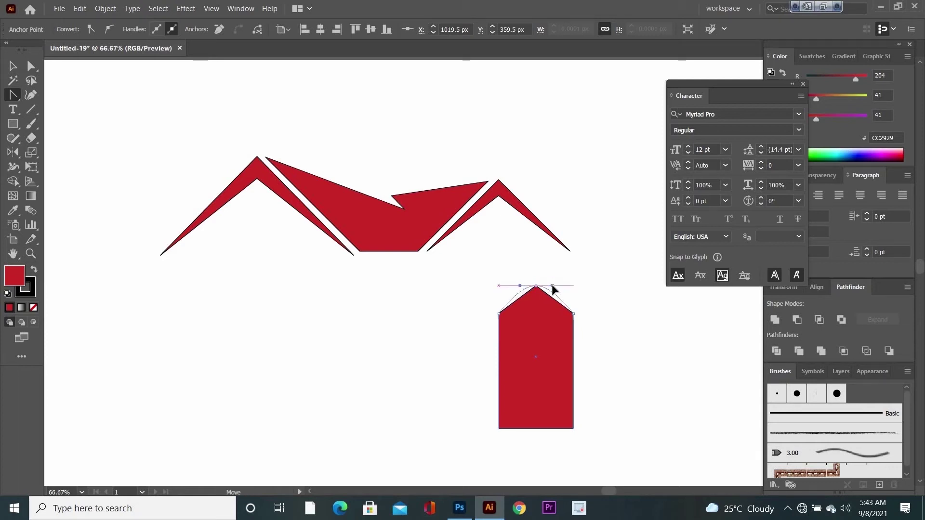
{"action": "left_click_drag", "start_coordinate": [553, 289], "coordinate": [553, 289]}
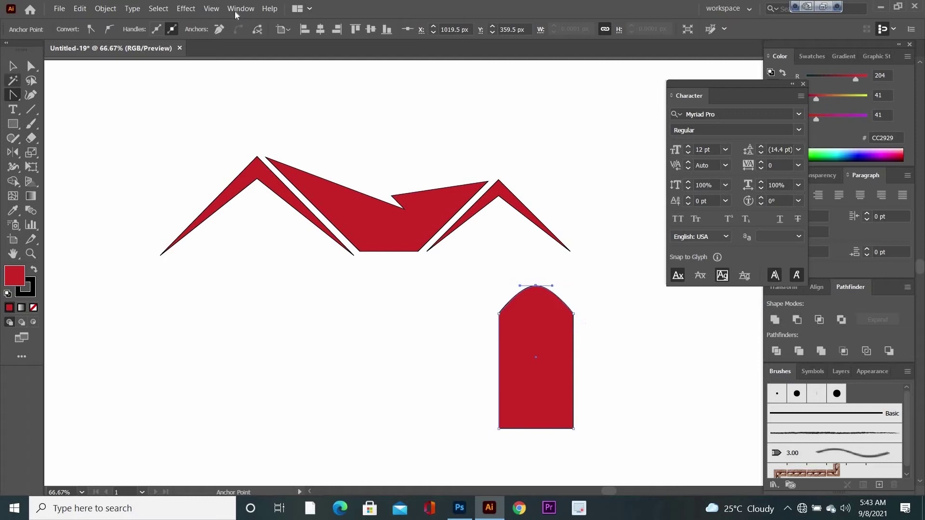
Draw a thin vertical bar below the large chevron and reflect a copy about its center at 45° to form a cross
{"action": "left_click", "coordinate": [12, 125]}
{"action": "left_click_drag", "start_coordinate": [317, 299], "coordinate": [325, 473]}
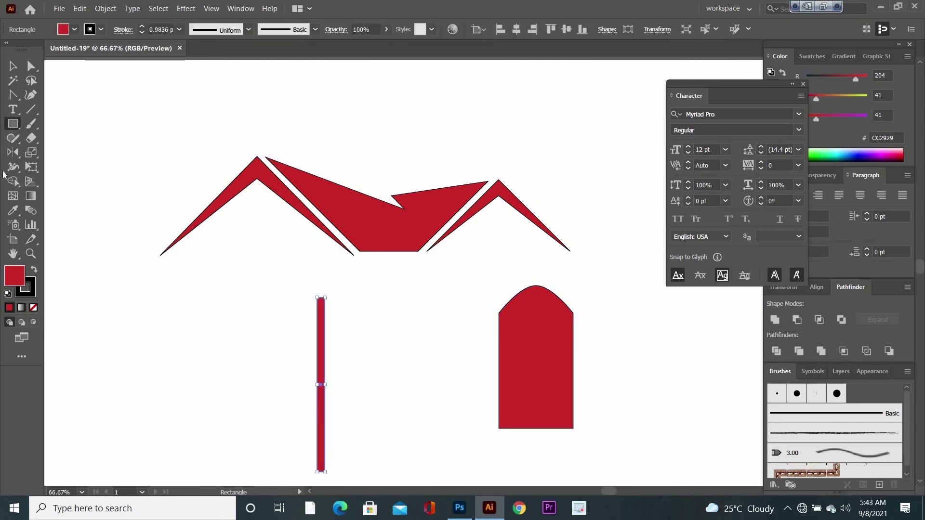
{"action": "left_click", "coordinate": [12, 153]}
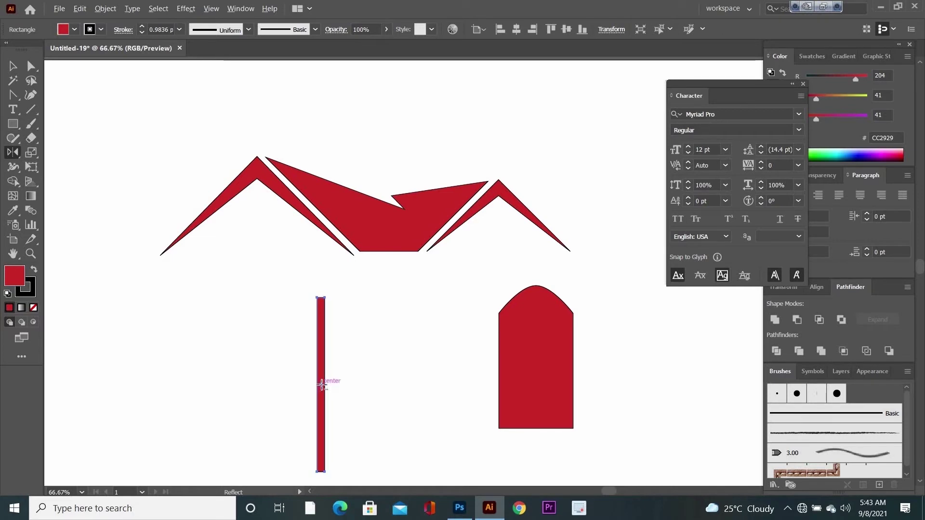
{"action": "left_click", "coordinate": [321, 386], "text": "alt"}
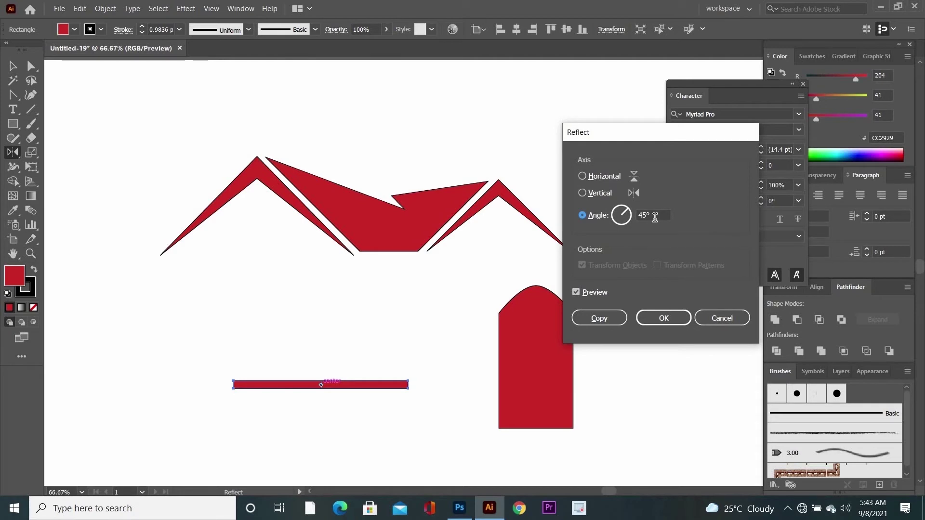
{"action": "left_click", "coordinate": [623, 318]}
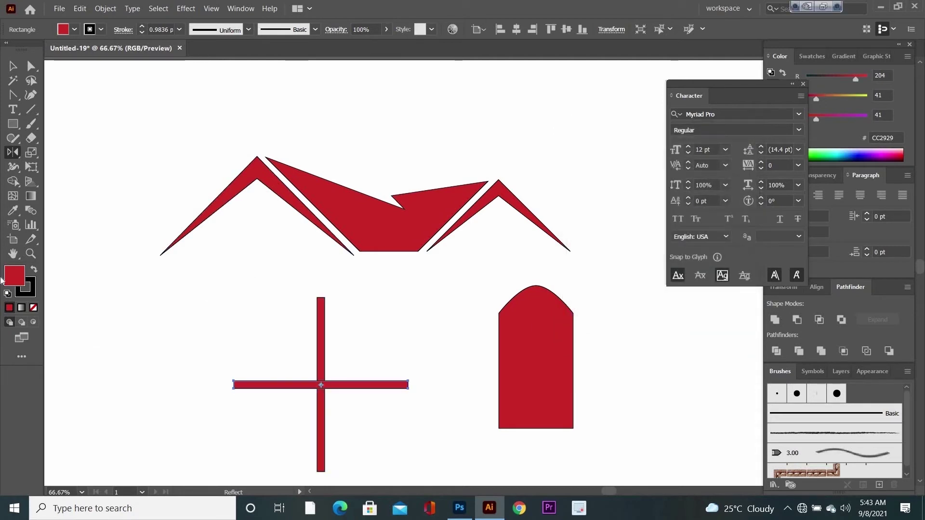
Select both bars of the cross and move them onto the arched shape, centered horizontally on it
{"action": "left_click", "coordinate": [12, 66]}
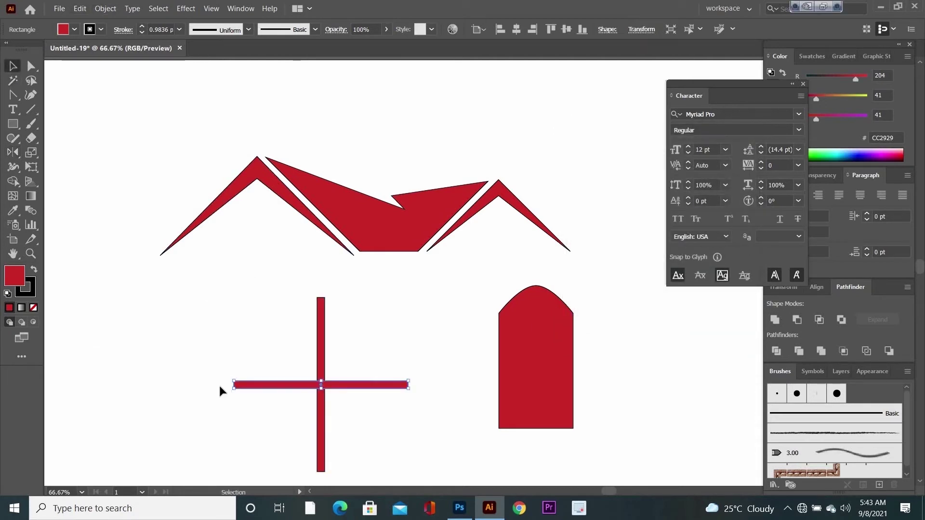
{"action": "left_click_drag", "start_coordinate": [208, 320], "coordinate": [380, 454]}
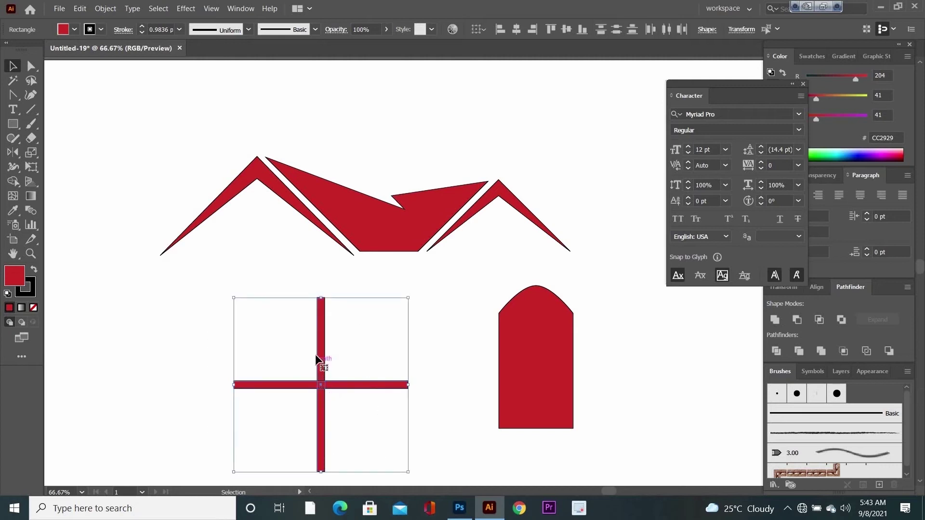
{"action": "left_click_drag", "start_coordinate": [321, 352], "coordinate": [535, 333]}
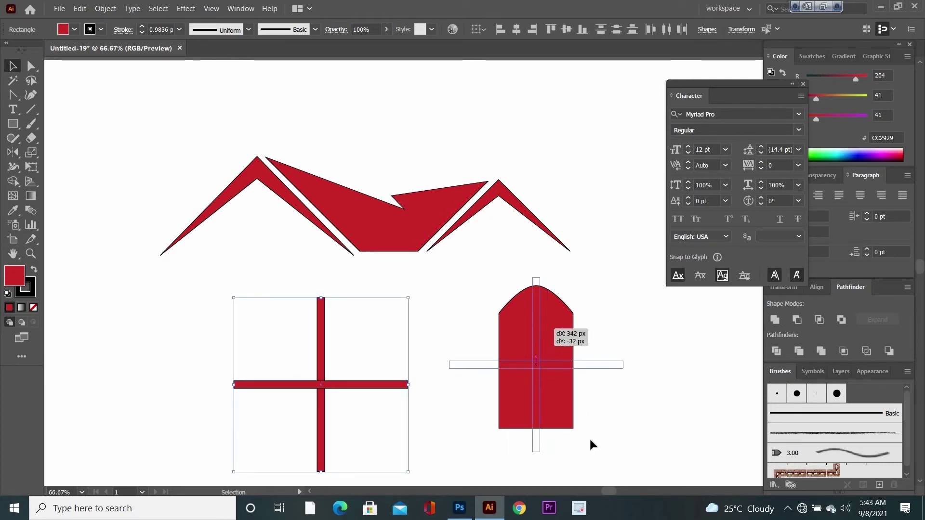
Select the arched shape together with the cross bars and subtract the bars from it with Minus Front
{"action": "left_click", "coordinate": [417, 304]}
{"action": "left_click_drag", "start_coordinate": [403, 293], "coordinate": [645, 465]}
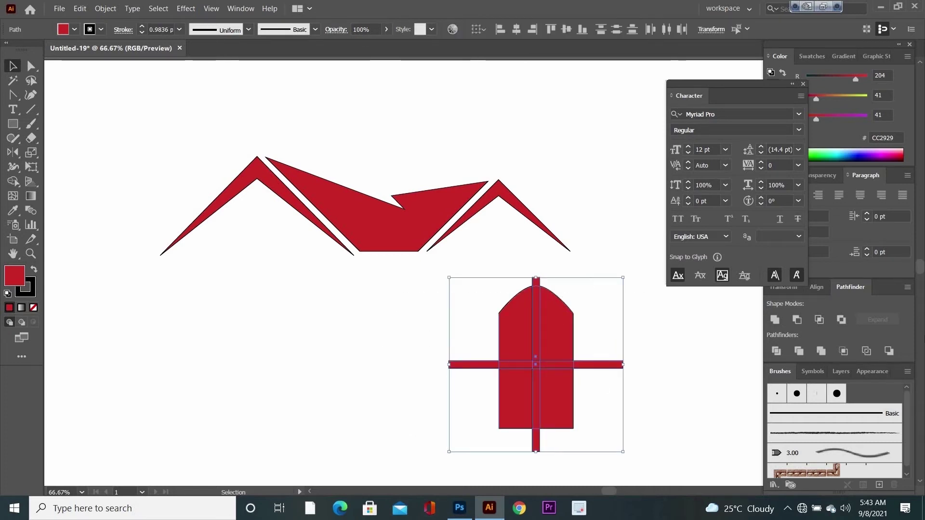
{"action": "left_click", "coordinate": [797, 320]}
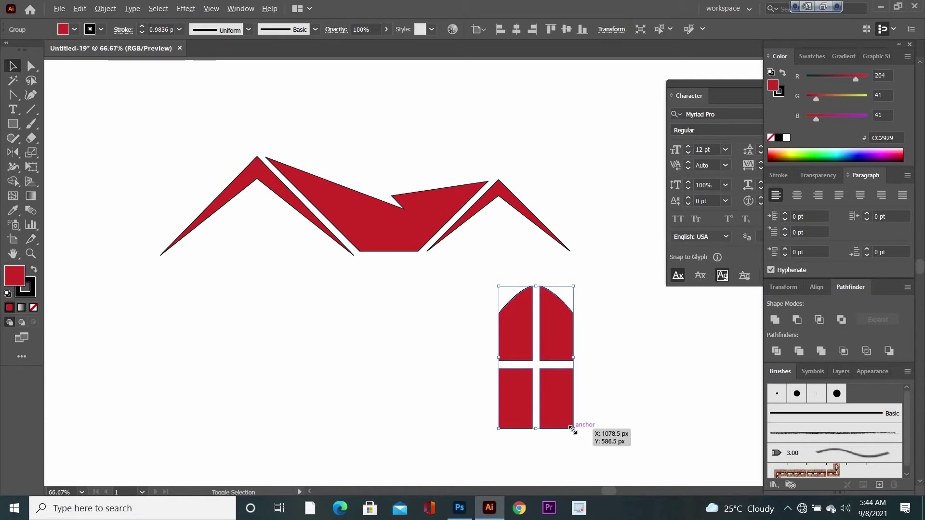
Scale down the window, place it centered under the large chevron's peak, and put a smaller copy under the small chevron
{"action": "mouse_move", "coordinate": [571, 429]}
{"action": "left_mouse_down"}
{"action": "mouse_move", "coordinate": [563, 409]}
{"action": "mouse_move", "coordinate": [574, 415]}
{"action": "mouse_move", "coordinate": [536, 399]}
{"action": "left_mouse_up"}
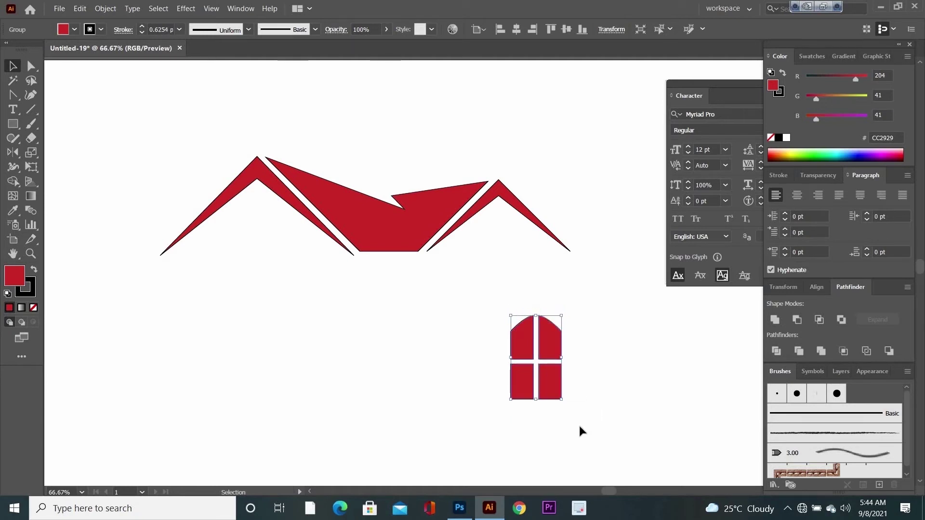
{"action": "mouse_move", "coordinate": [560, 399]}
{"action": "left_mouse_down"}
{"action": "mouse_move", "coordinate": [580, 419]}
{"action": "mouse_move", "coordinate": [554, 388]}
{"action": "mouse_move", "coordinate": [219, 259]}
{"action": "mouse_move", "coordinate": [270, 260]}
{"action": "left_mouse_up"}
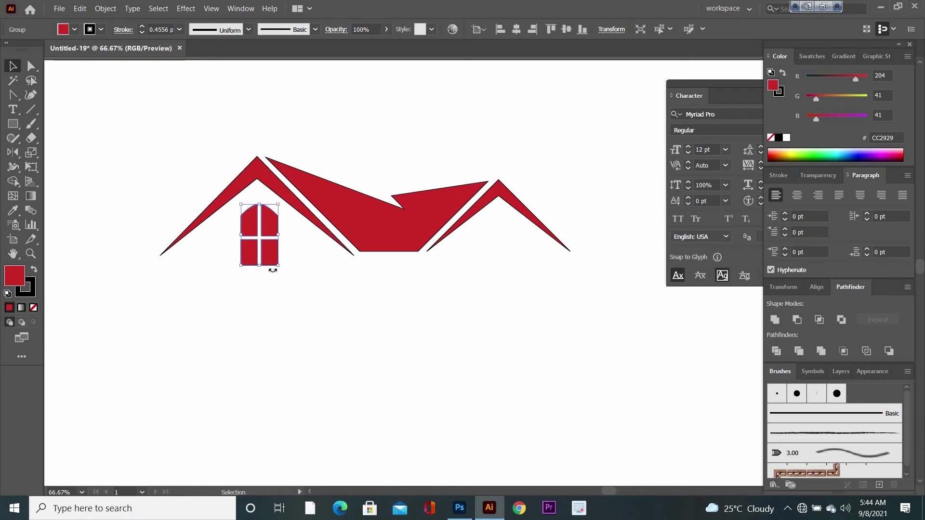
{"action": "left_click_drag", "start_coordinate": [278, 264], "coordinate": [277, 262]}
{"action": "left_click", "coordinate": [292, 293]}
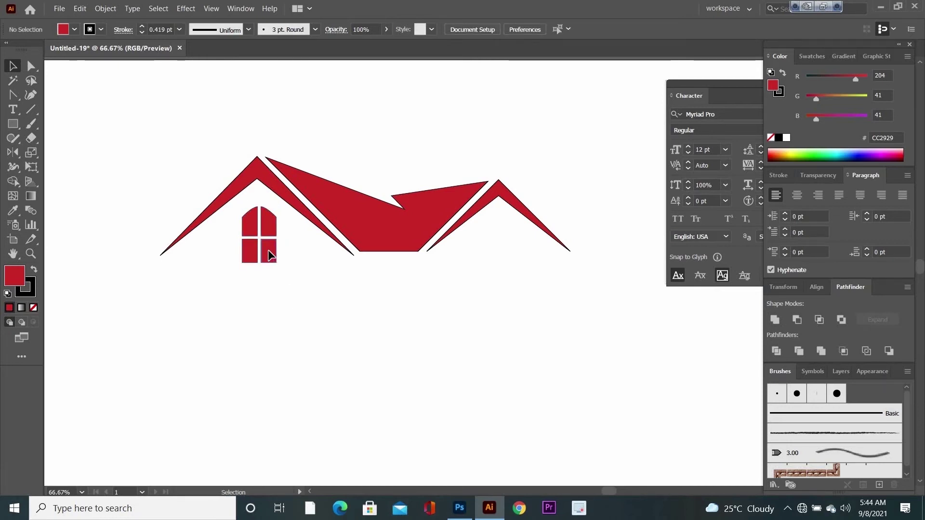
{"action": "mouse_move", "coordinate": [268, 250]}
{"action": "left_mouse_down"}
{"action": "mouse_move", "coordinate": [568, 261]}
{"action": "mouse_move", "coordinate": [513, 256]}
{"action": "mouse_move", "coordinate": [552, 271]}
{"action": "mouse_move", "coordinate": [514, 265]}
{"action": "left_mouse_up"}
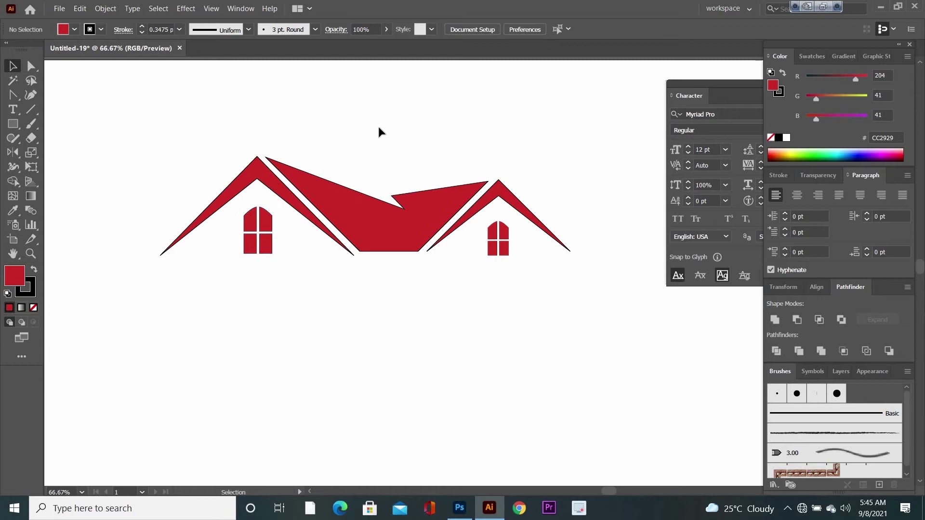
Add the text line "james property solution" in the empty area below the house
{"action": "left_click", "coordinate": [13, 110]}
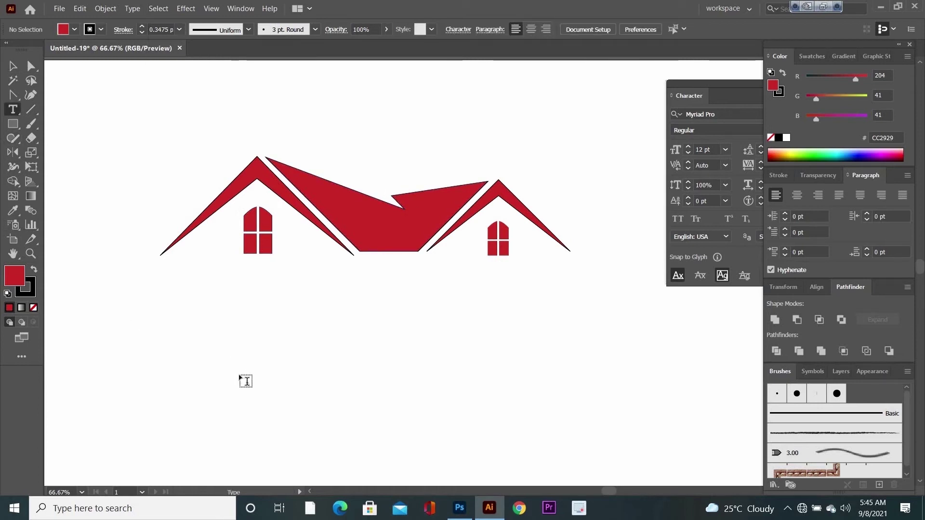
{"action": "left_click", "coordinate": [250, 364]}
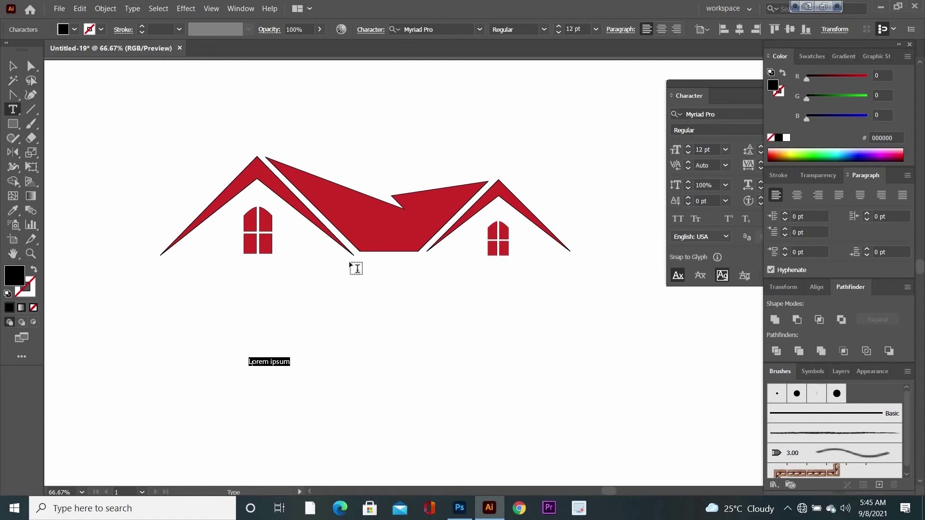
{"action": "type", "text": "james property solution"}
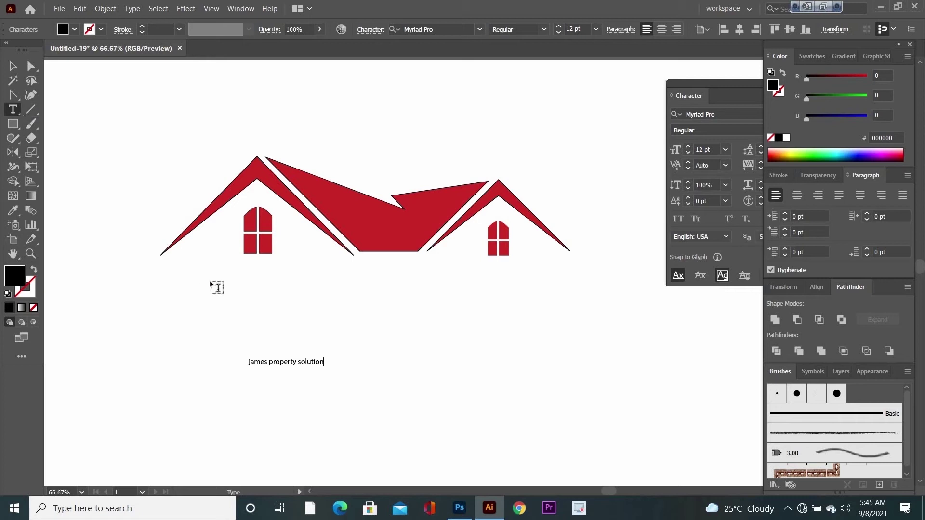
{"action": "key", "text": "Escape"}
Format the whole text line as All Caps at 48 pt, keeping the Myriad Pro font
{"action": "left_click_drag", "start_coordinate": [324, 362], "coordinate": [230, 361]}
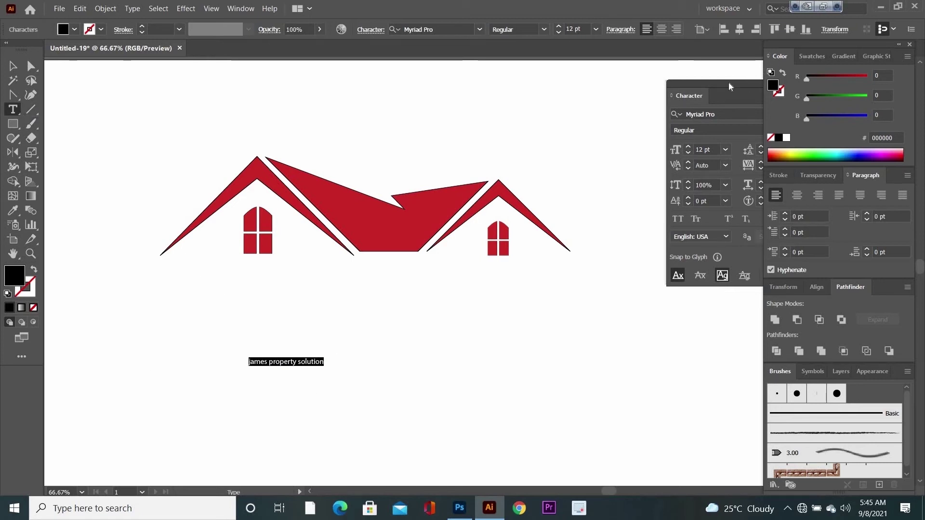
{"action": "left_click", "coordinate": [737, 94]}
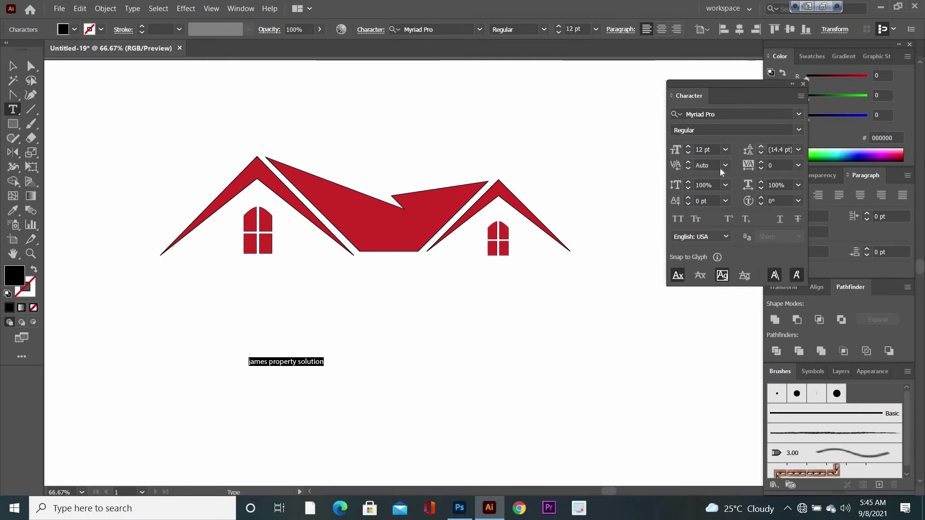
{"action": "left_click", "coordinate": [675, 220]}
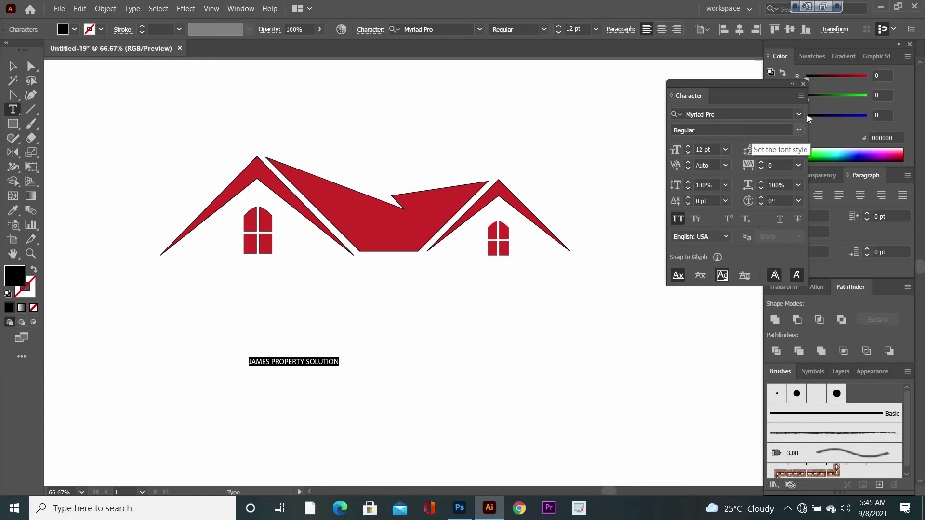
{"action": "left_click", "coordinate": [725, 150]}
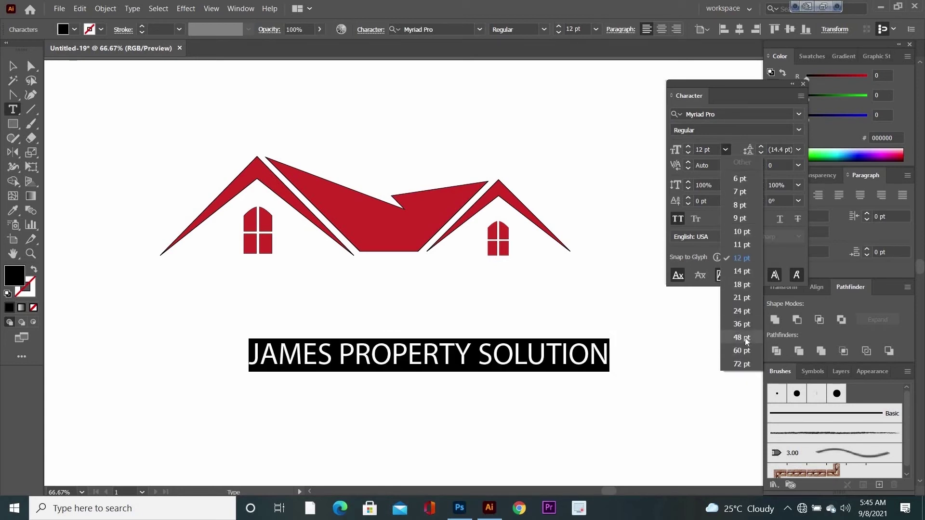
{"action": "left_click", "coordinate": [745, 337]}
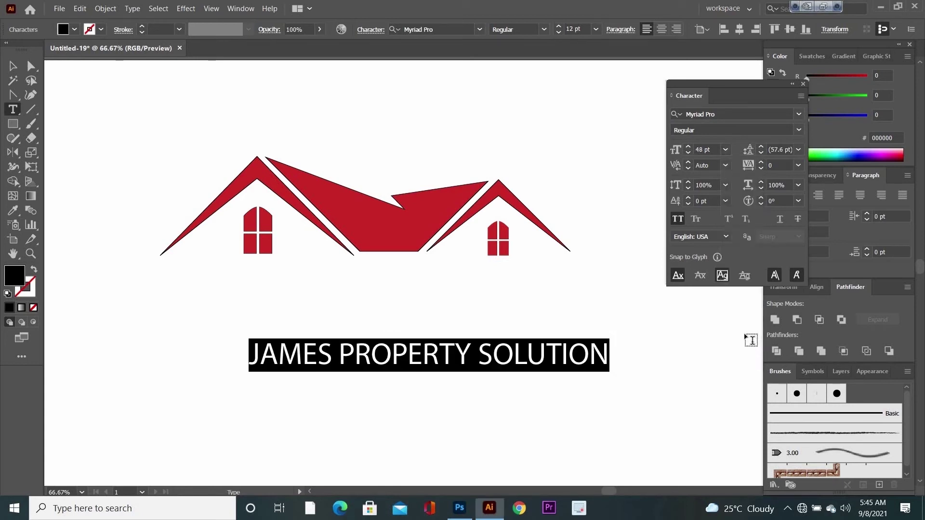
{"action": "left_click", "coordinate": [798, 114]}
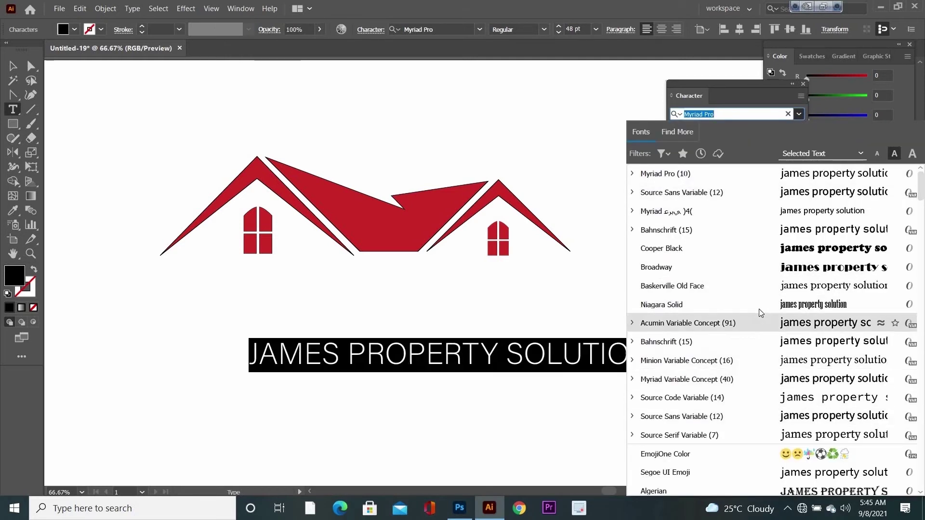
{"action": "left_click", "coordinate": [747, 178]}
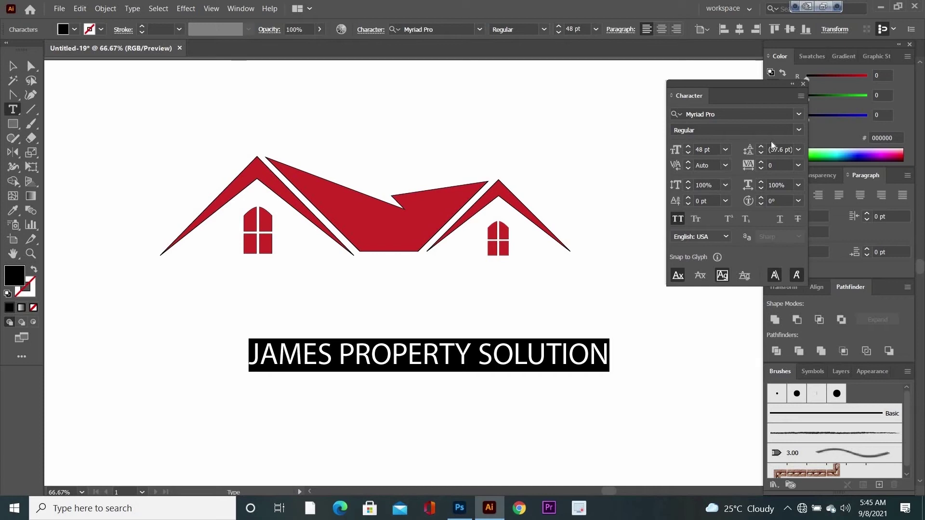
Duplicate the text line directly below itself and set the upper line's font style to Bold
{"action": "left_click", "coordinate": [9, 68]}
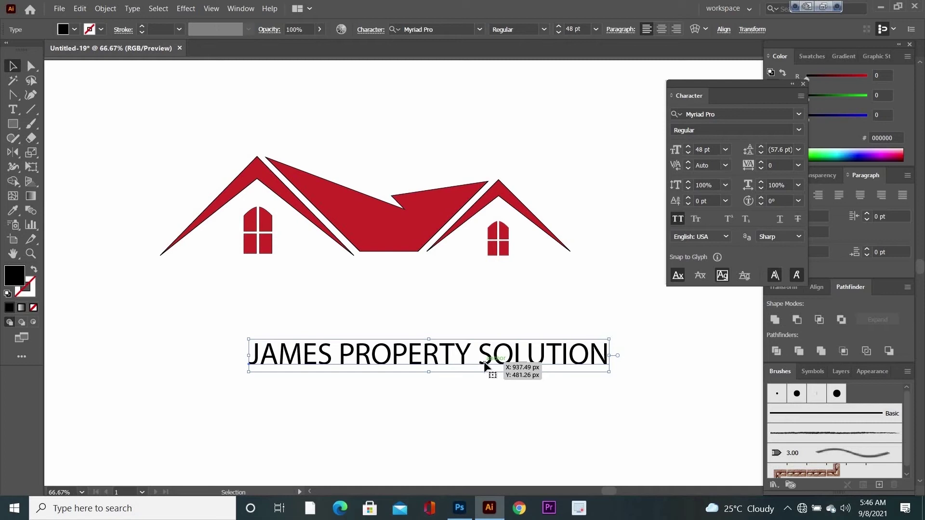
{"action": "left_click_drag", "start_coordinate": [485, 370], "coordinate": [487, 407]}
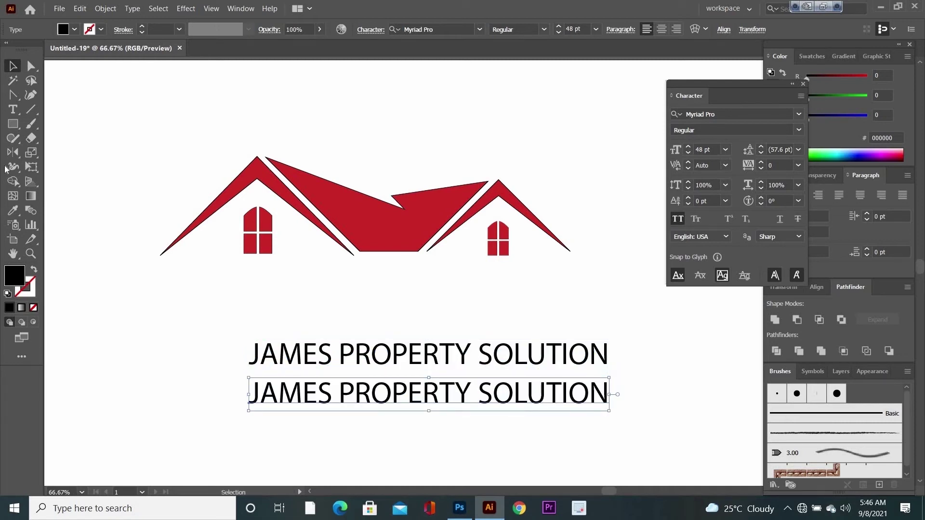
{"action": "left_click", "coordinate": [13, 109]}
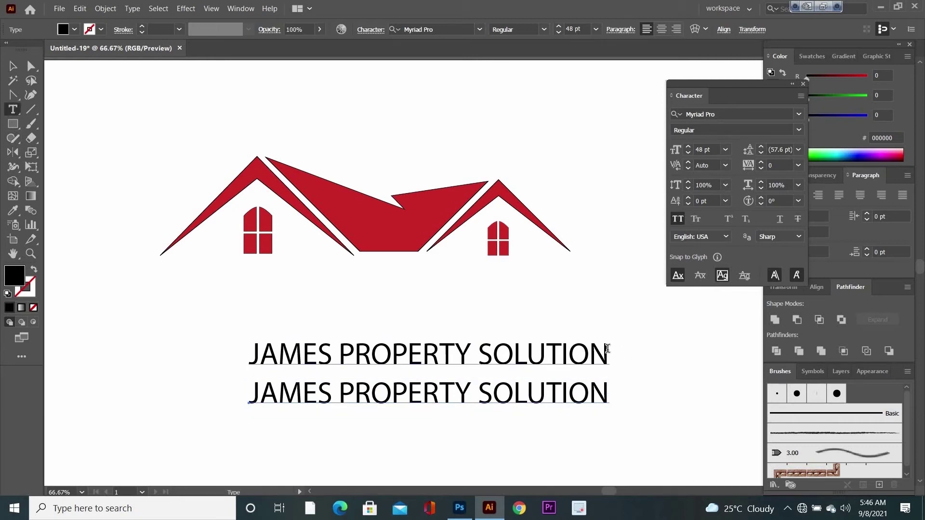
{"action": "left_click_drag", "start_coordinate": [607, 348], "coordinate": [246, 359]}
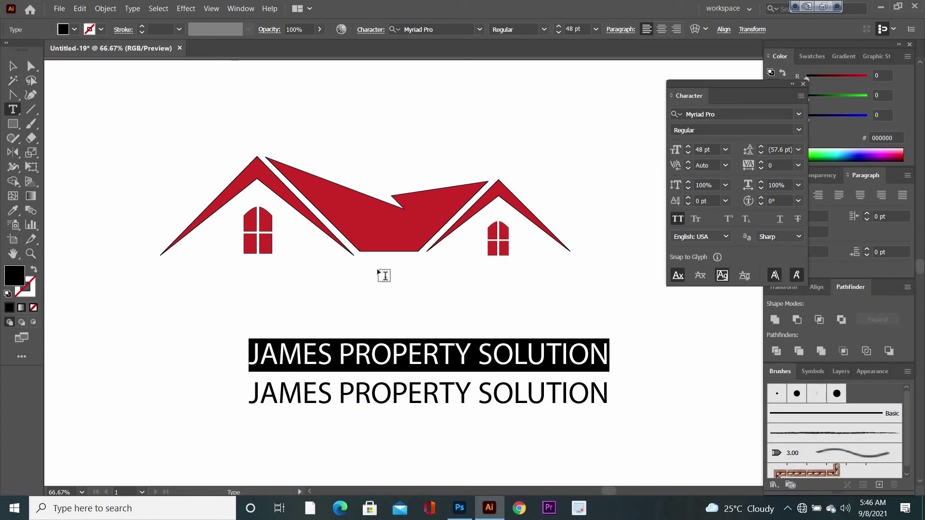
{"action": "left_click", "coordinate": [799, 129]}
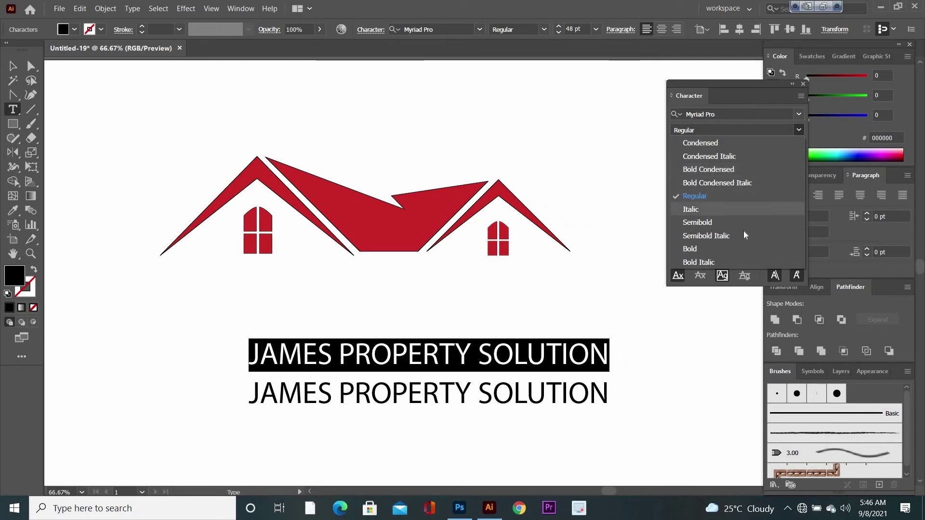
{"action": "left_click", "coordinate": [744, 248]}
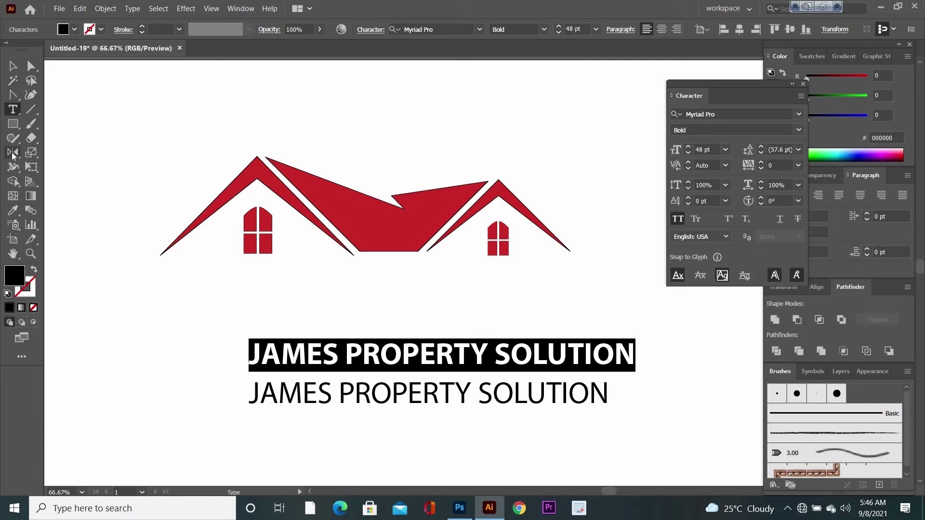
{"action": "key", "text": "Escape"}
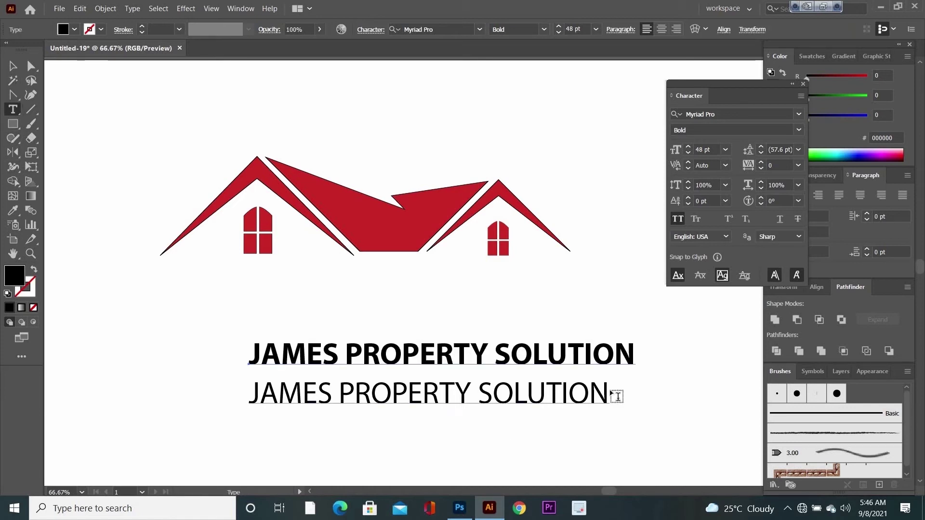
Replace the lower text line's wording with "SMART HOMES"
{"action": "left_click_drag", "start_coordinate": [434, 407], "coordinate": [245, 399]}
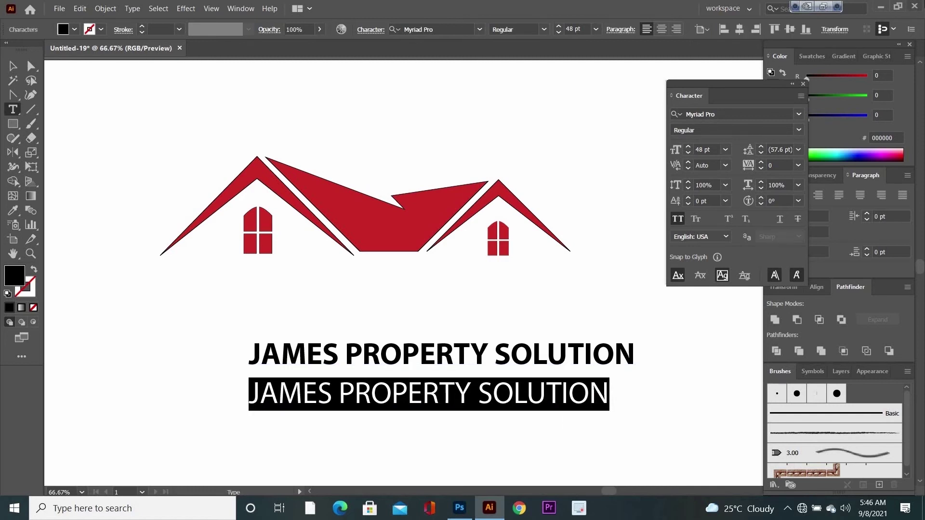
{"action": "type", "text": "S"}
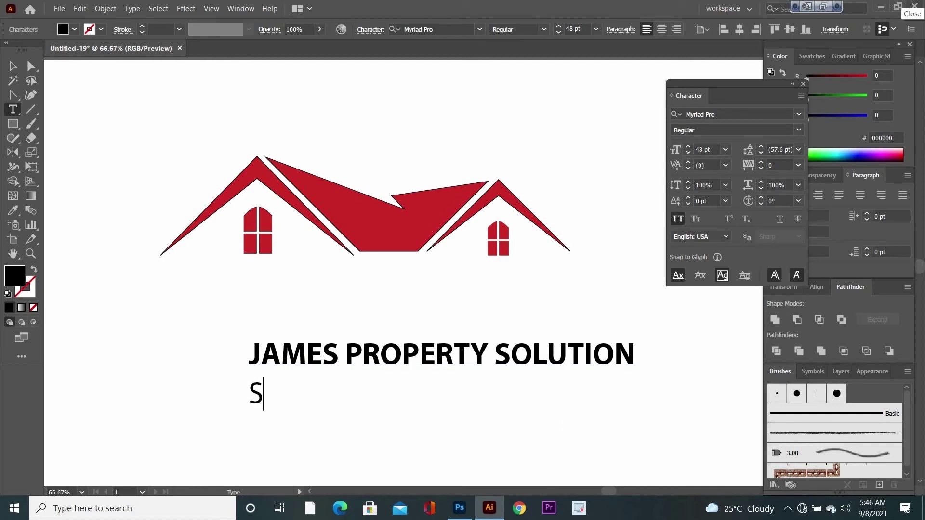
{"action": "type", "text": "MART HOMES"}
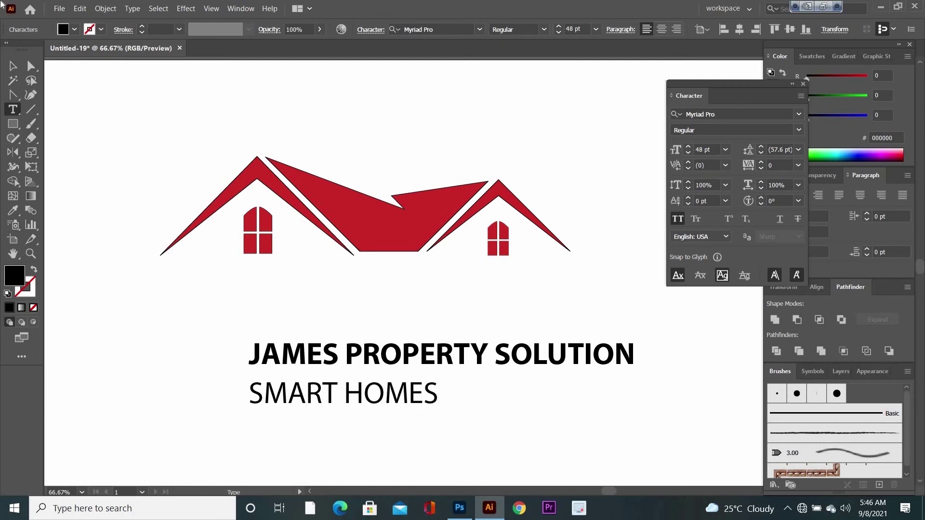
Reduce the SMART HOMES line's font size to 24 pt and deselect the text
{"action": "left_click", "coordinate": [10, 106]}
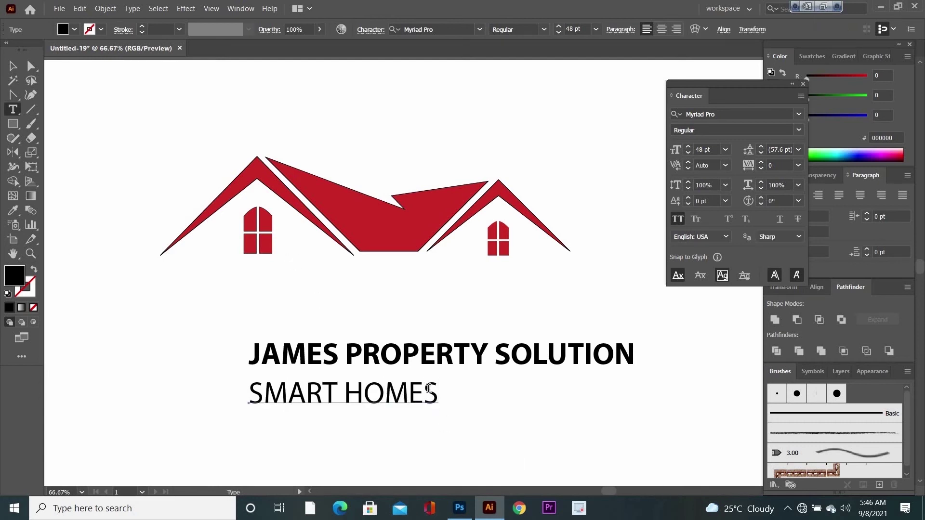
{"action": "left_click_drag", "start_coordinate": [436, 392], "coordinate": [220, 380]}
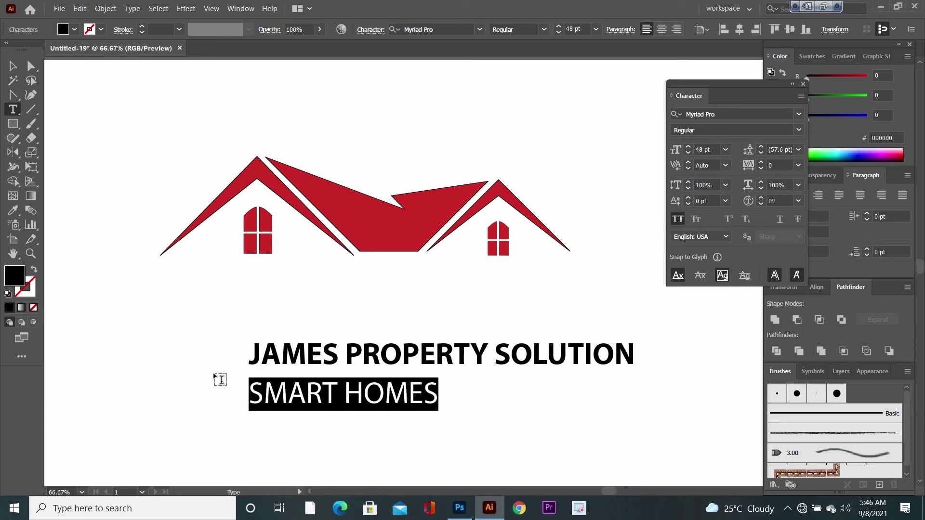
{"action": "left_click", "coordinate": [726, 151]}
{"action": "left_click", "coordinate": [742, 324]}
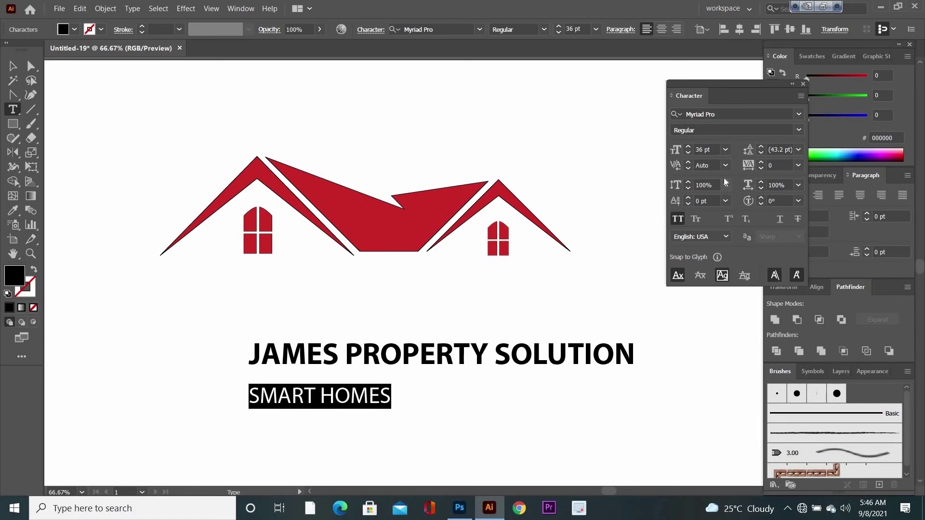
{"action": "left_click", "coordinate": [726, 150]}
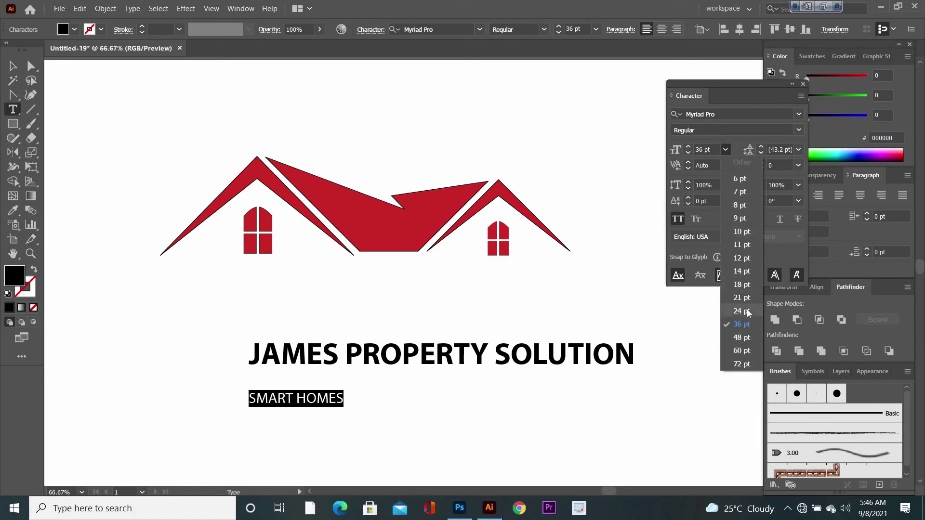
{"action": "left_click", "coordinate": [742, 311]}
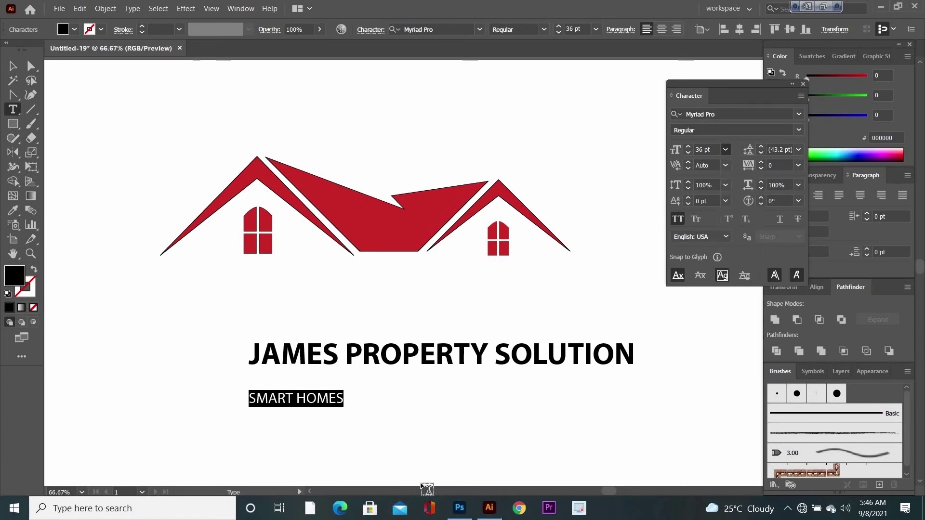
{"action": "left_click", "coordinate": [258, 430]}
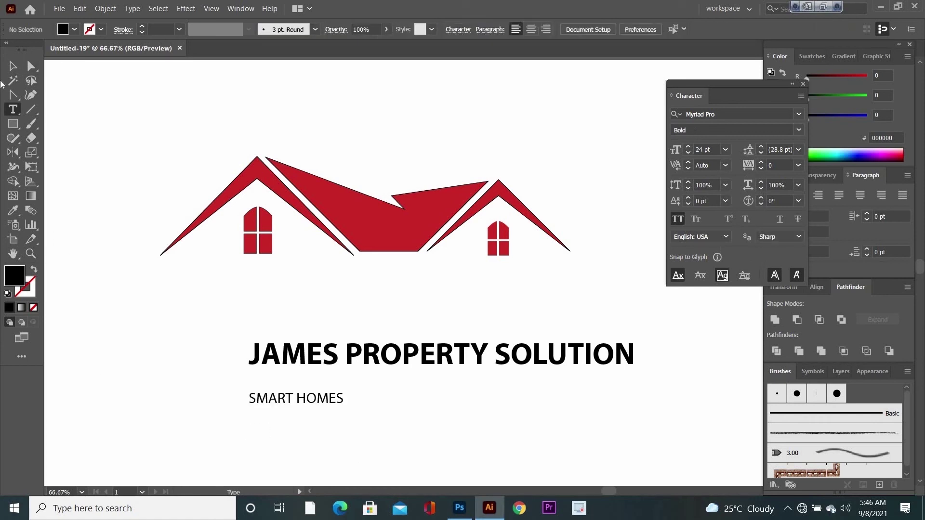
{"action": "left_click", "coordinate": [14, 66]}
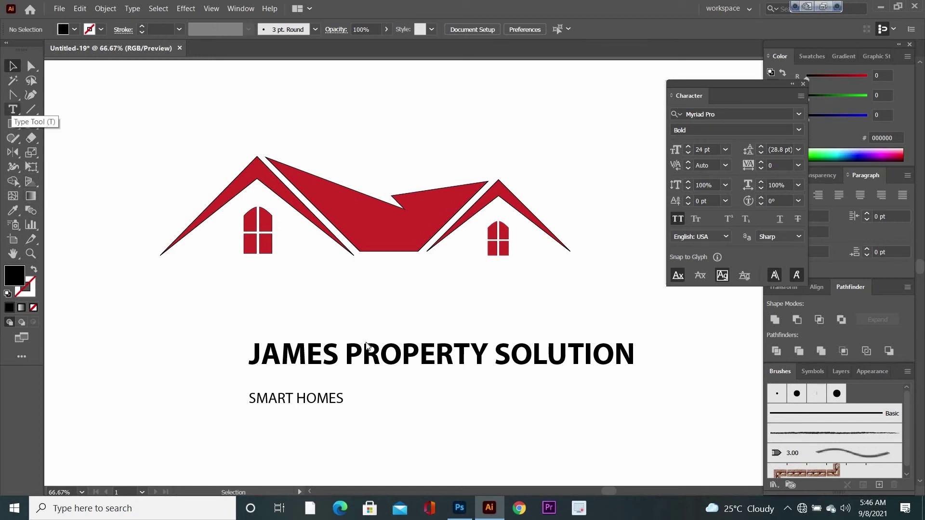
Increase the SMART HOMES line's font size to 27 pt
{"action": "left_click", "coordinate": [13, 110]}
{"action": "left_click_drag", "start_coordinate": [344, 398], "coordinate": [207, 402]}
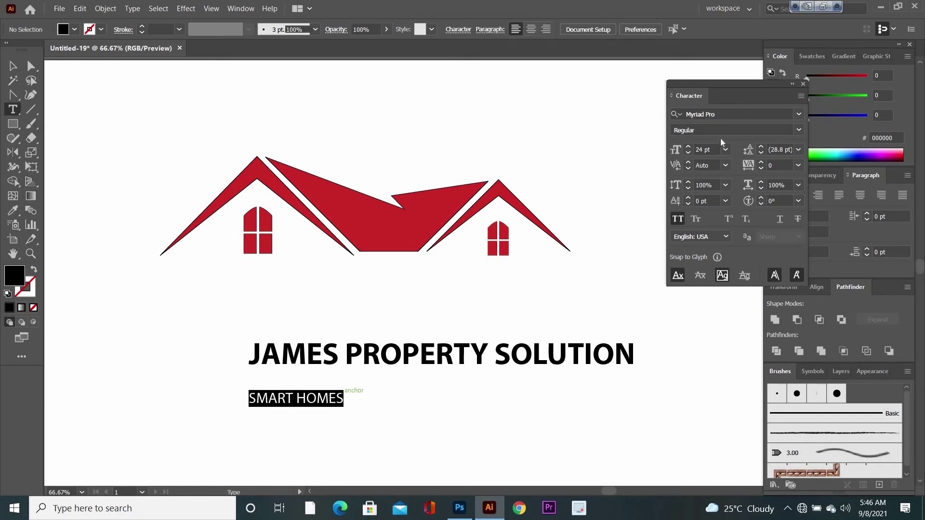
{"action": "left_click", "coordinate": [707, 152]}
{"action": "key", "text": "Up"}
{"action": "key", "text": "Up"}
{"action": "key", "text": "Up"}
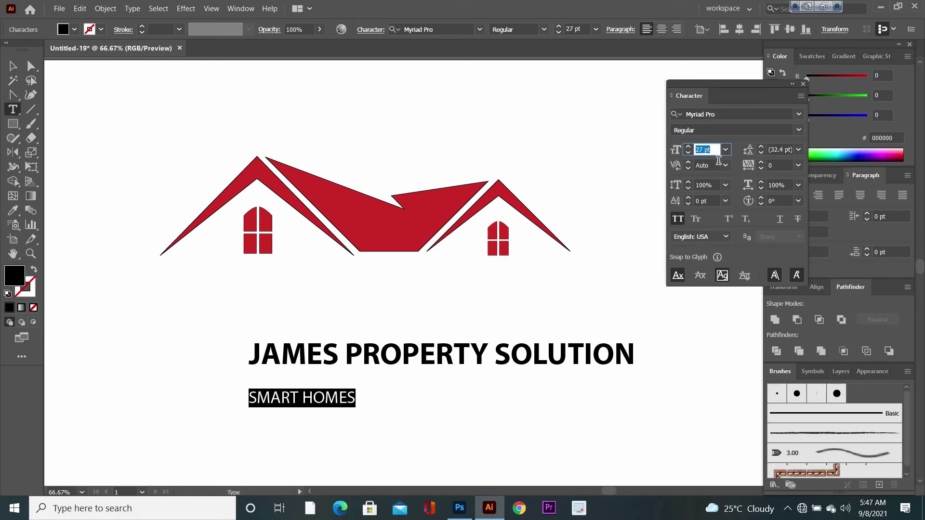
Set the SMART HOMES line's font size to 28 pt and move it close beneath the middle of JAMES PROPERTY SOLUTION
{"action": "key", "text": "Up"}
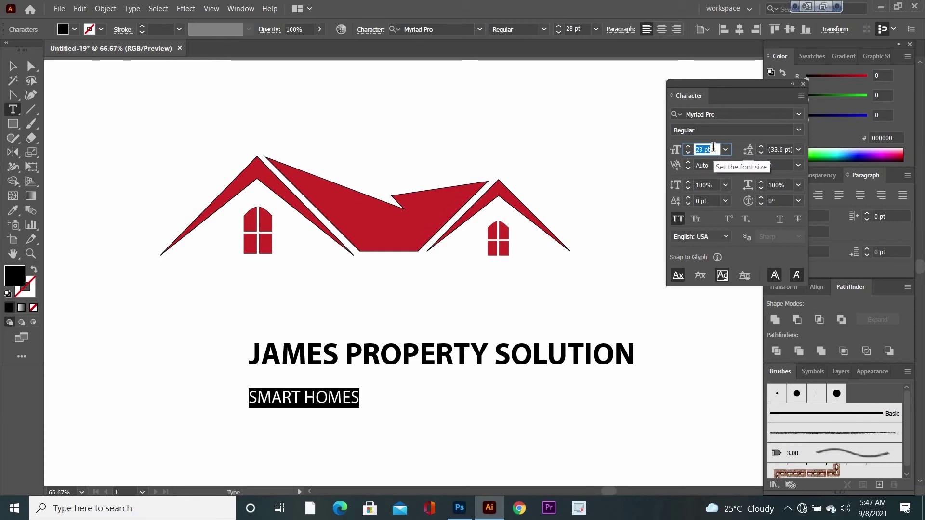
{"action": "left_click", "coordinate": [13, 66]}
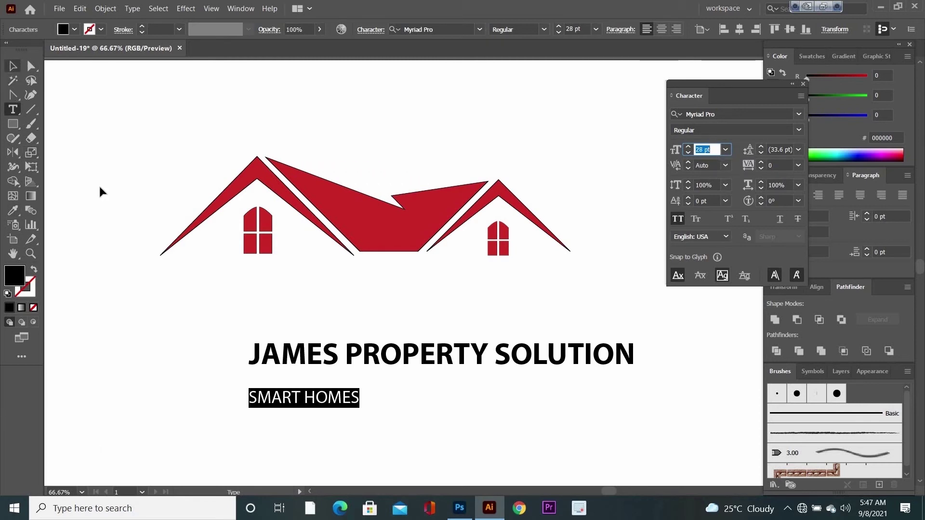
{"action": "left_click_drag", "start_coordinate": [320, 402], "coordinate": [438, 384]}
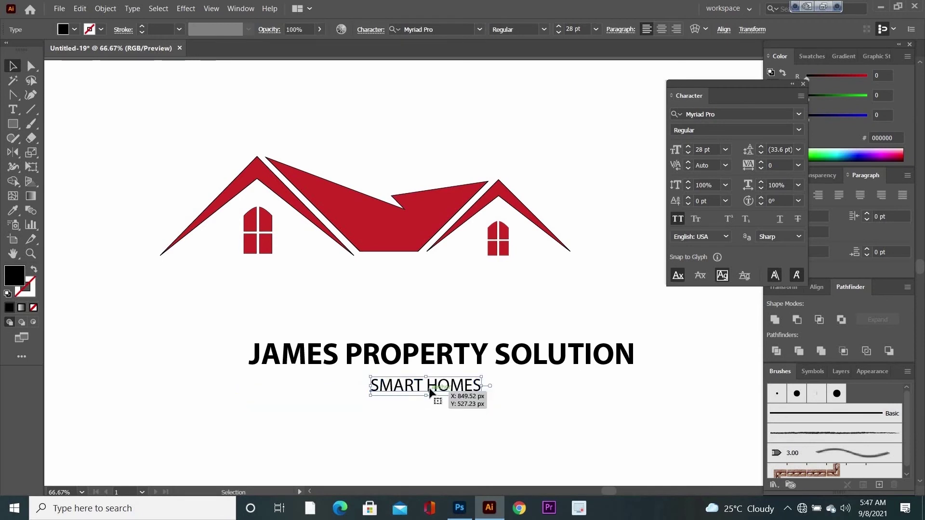
{"action": "left_click_drag", "start_coordinate": [429, 388], "coordinate": [429, 385]}
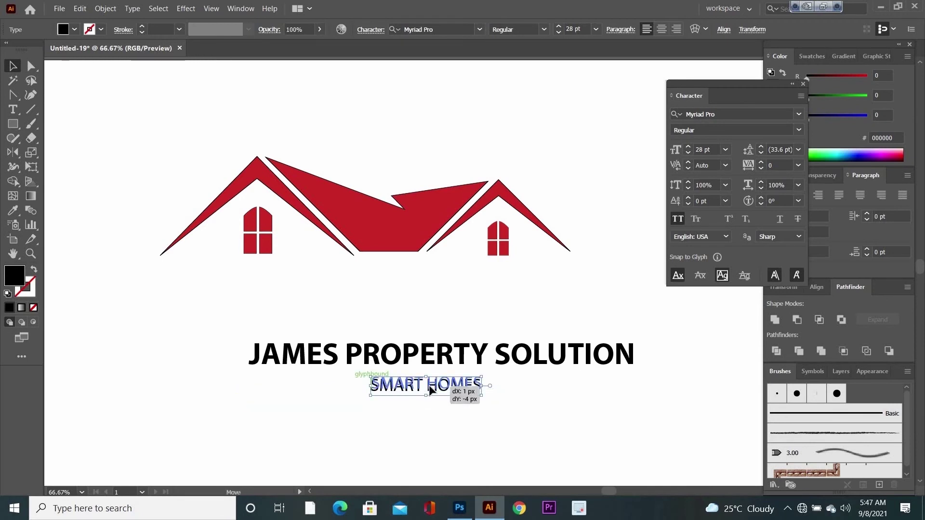
{"action": "left_click", "coordinate": [447, 438]}
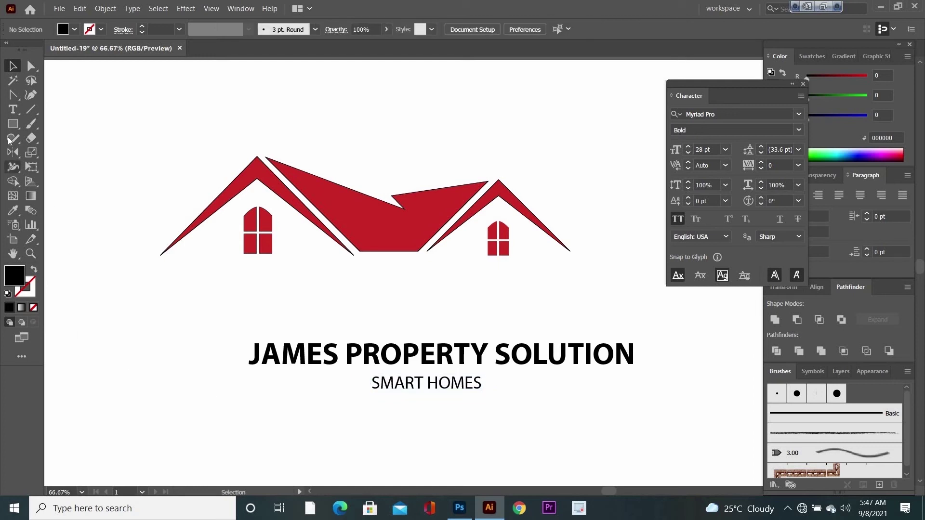
Convert both text lines to outlines with Create Outlines
{"action": "left_click_drag", "start_coordinate": [379, 434], "coordinate": [687, 415]}
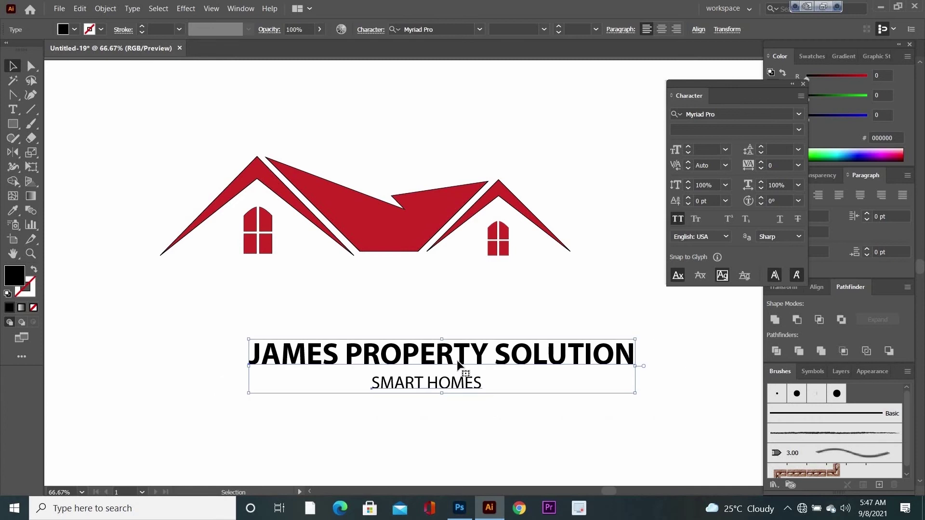
{"action": "left_click_drag", "start_coordinate": [452, 355], "coordinate": [451, 353]}
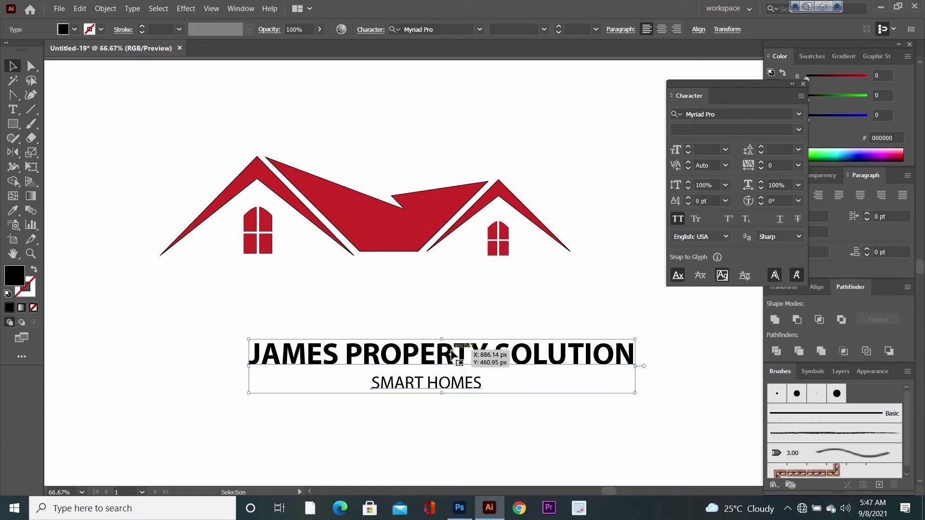
{"action": "right_click", "coordinate": [452, 354]}
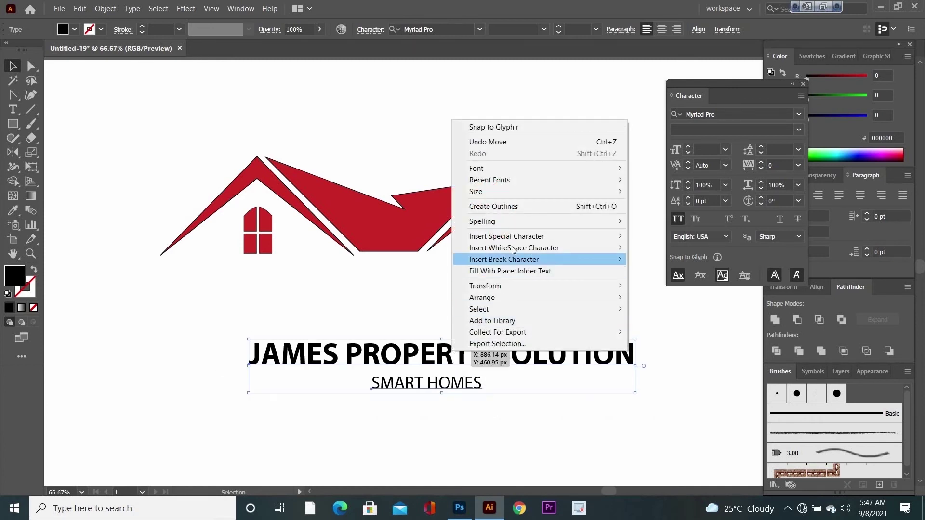
{"action": "mouse_move", "coordinate": [512, 249]}
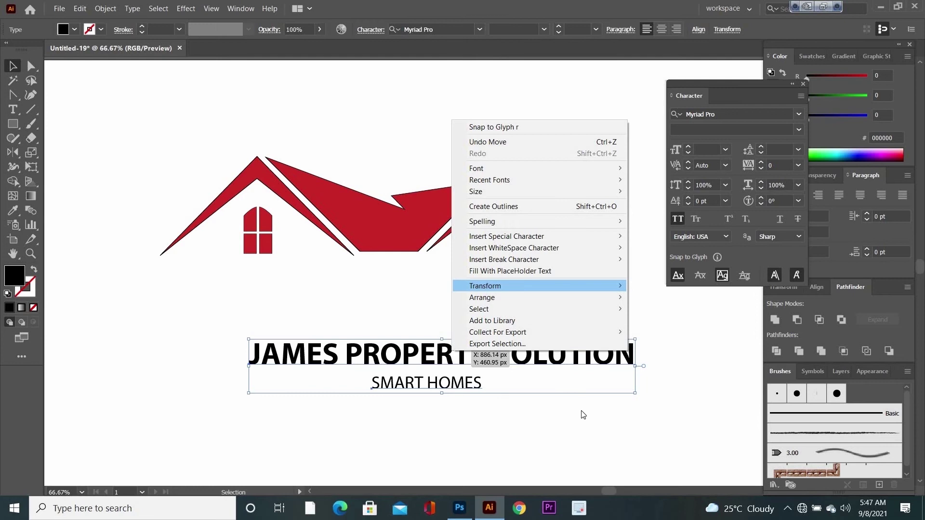
{"action": "left_click", "coordinate": [584, 441]}
{"action": "left_click_drag", "start_coordinate": [189, 326], "coordinate": [684, 385]}
{"action": "right_click", "coordinate": [467, 316]}
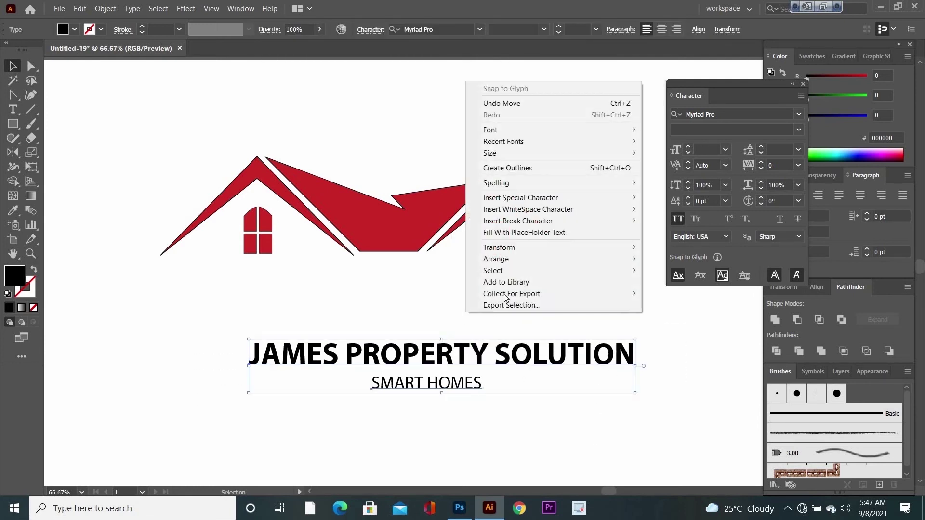
{"action": "left_click", "coordinate": [504, 168]}
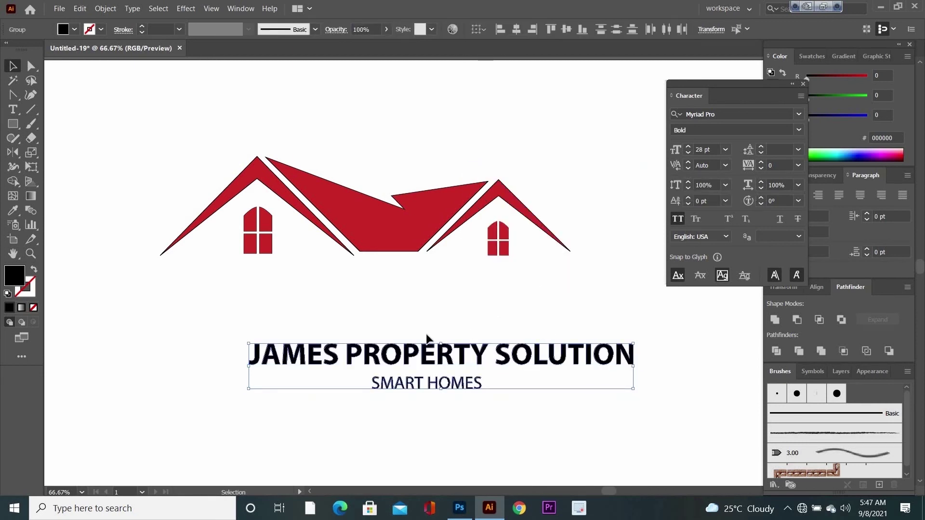
Ungroup the outlined lettering and deselect it
{"action": "right_click", "coordinate": [448, 360]}
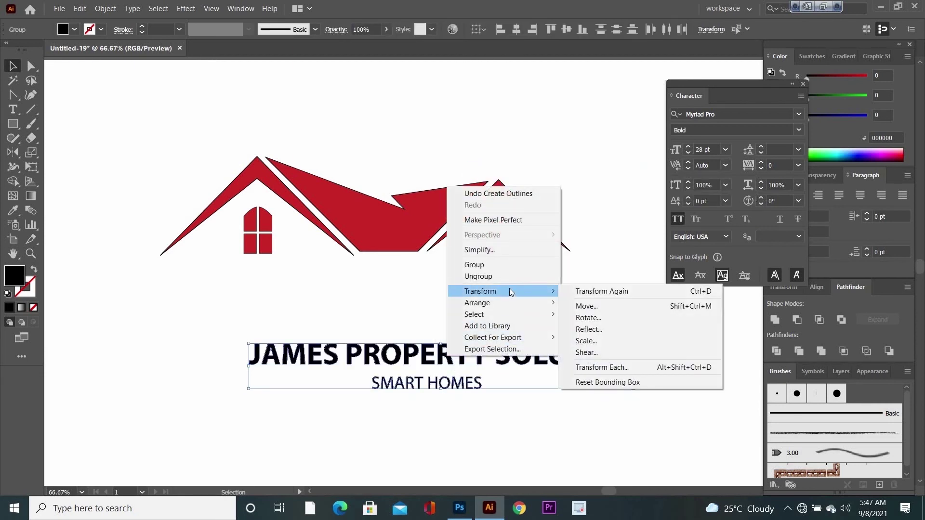
{"action": "left_click", "coordinate": [499, 275]}
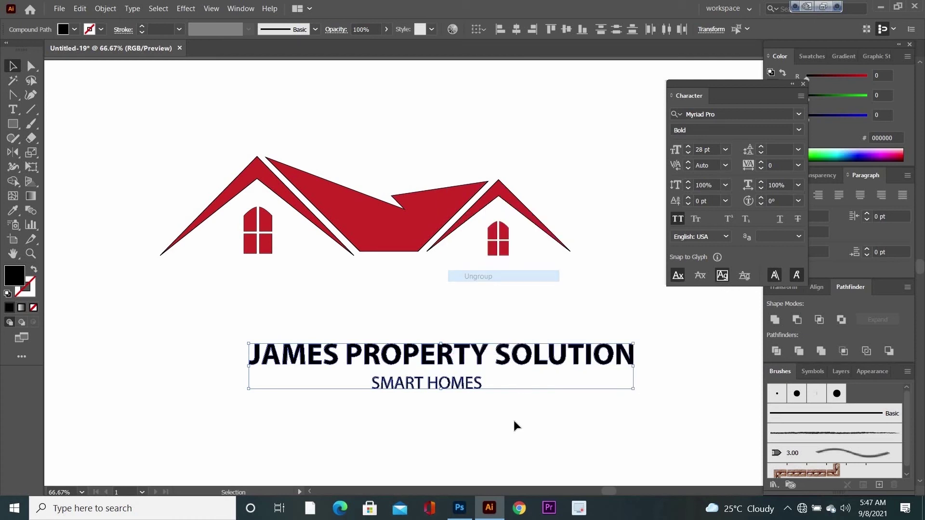
{"action": "left_click", "coordinate": [380, 436]}
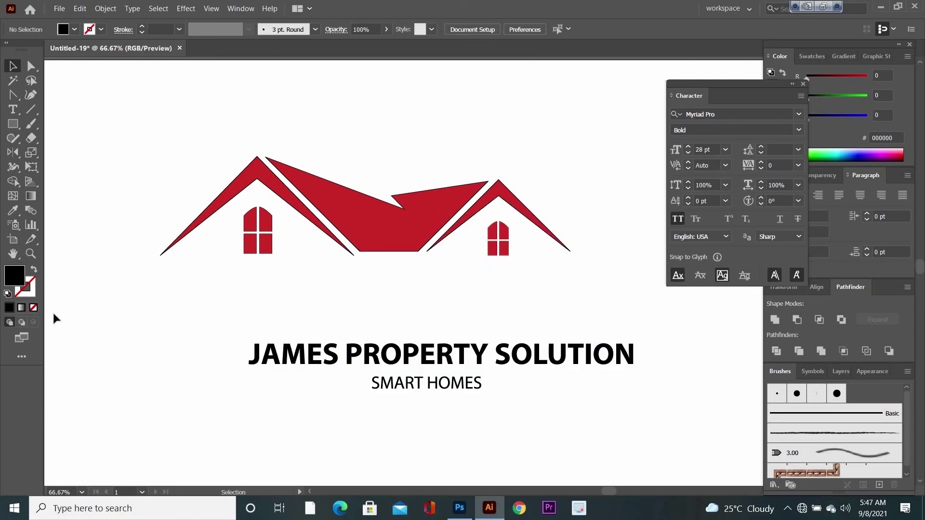
Draw a thin black bar through SMART HOMES across the full caption width, and a rectangle covering the SMART HOMES lettering
{"action": "left_click", "coordinate": [14, 125]}
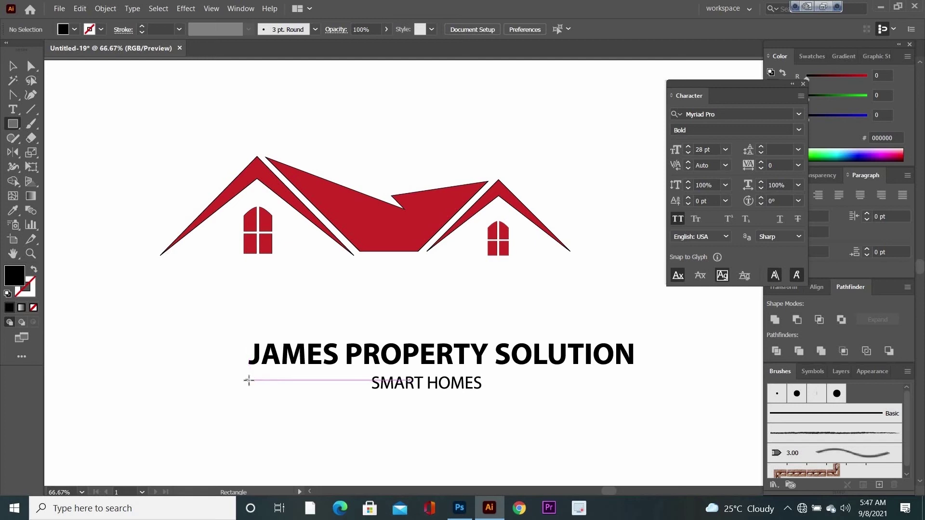
{"action": "mouse_move", "coordinate": [249, 380]}
{"action": "left_mouse_down"}
{"action": "mouse_move", "coordinate": [482, 369]}
{"action": "mouse_move", "coordinate": [619, 371]}
{"action": "mouse_move", "coordinate": [634, 382]}
{"action": "left_mouse_up"}
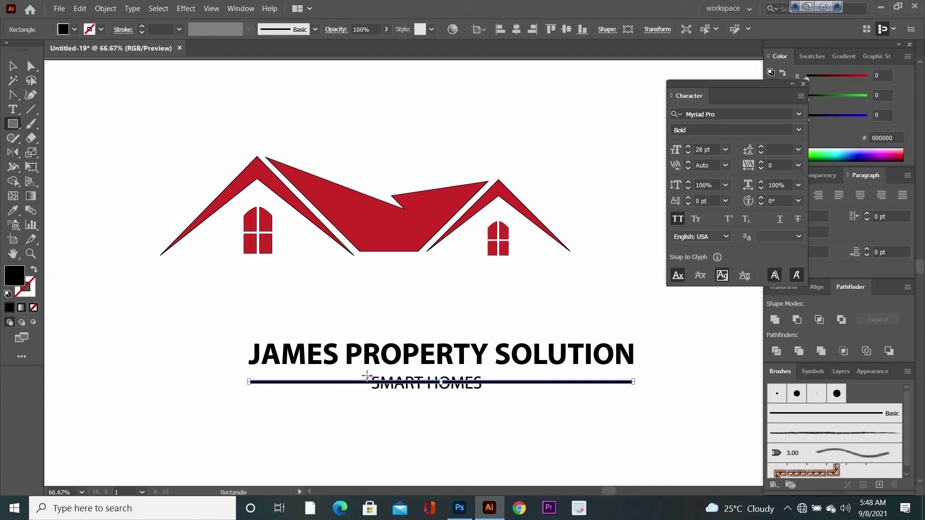
{"action": "left_click_drag", "start_coordinate": [368, 378], "coordinate": [482, 390]}
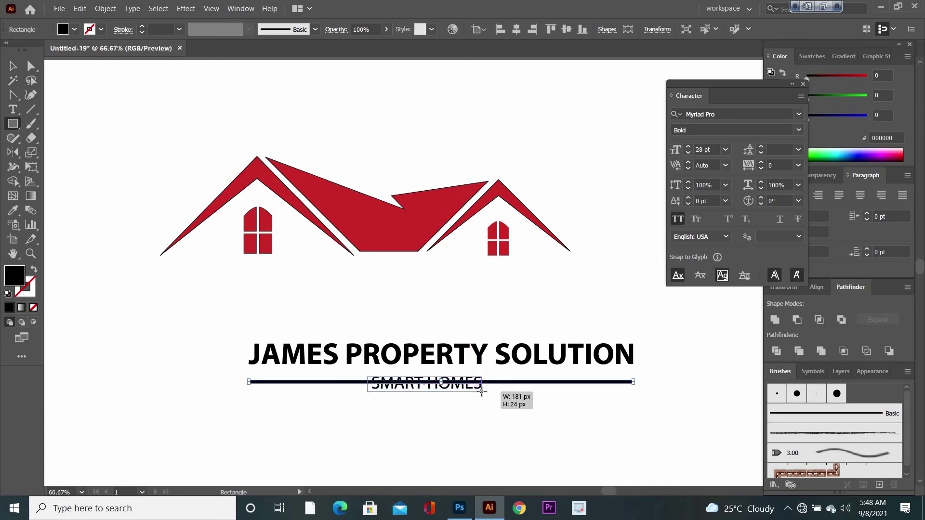
{"action": "left_click_drag", "start_coordinate": [482, 391], "coordinate": [484, 388]}
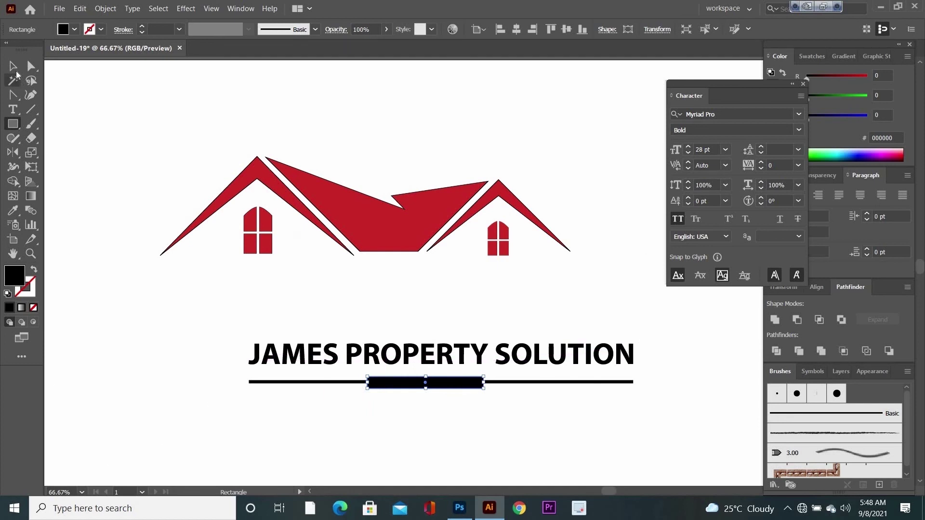
Subtract the rectangle over SMART HOMES from the thin bar with Minus Front, leaving a line on each side of the tagline
{"action": "left_click", "coordinate": [13, 67]}
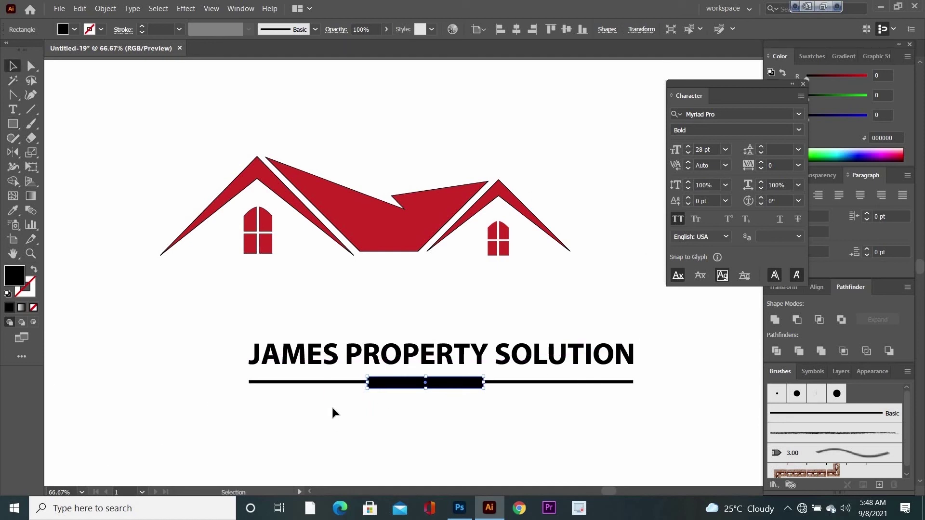
{"action": "left_click_drag", "start_coordinate": [385, 374], "coordinate": [361, 405]}
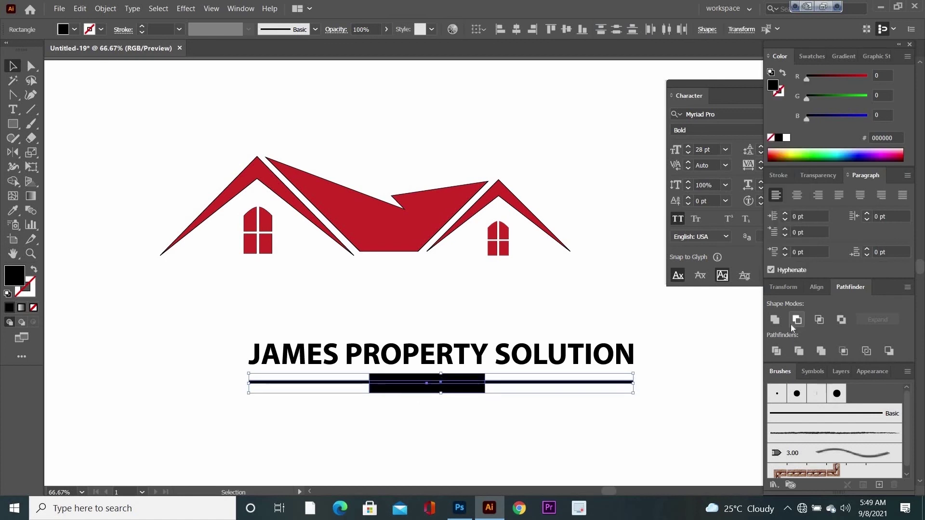
{"action": "left_click", "coordinate": [791, 325]}
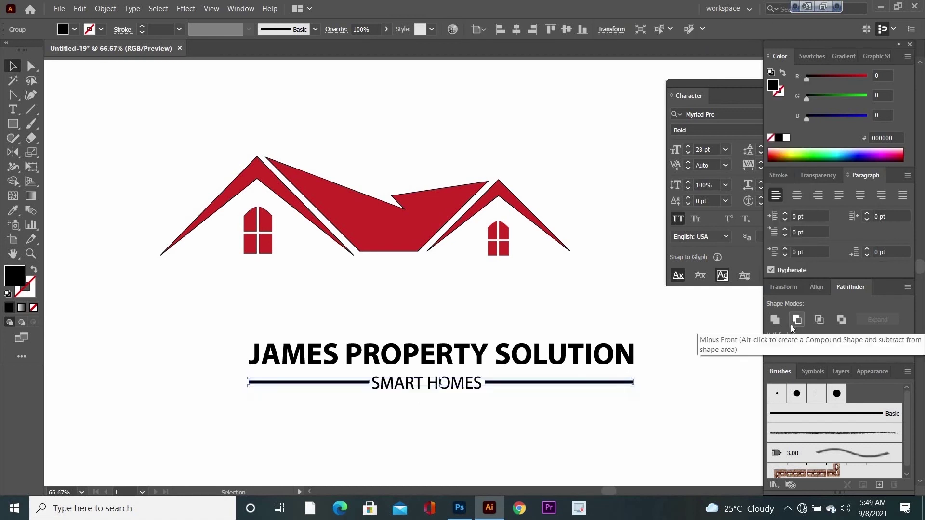
{"action": "left_click", "coordinate": [616, 425]}
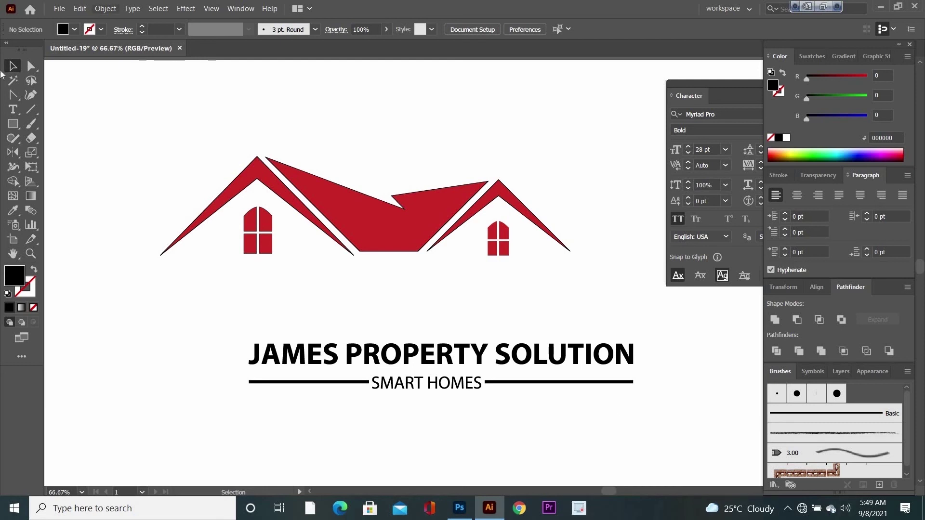
Recolour the caption, tagline and side lines with the cyan fill #0FE5EF
{"action": "left_click_drag", "start_coordinate": [236, 318], "coordinate": [655, 409]}
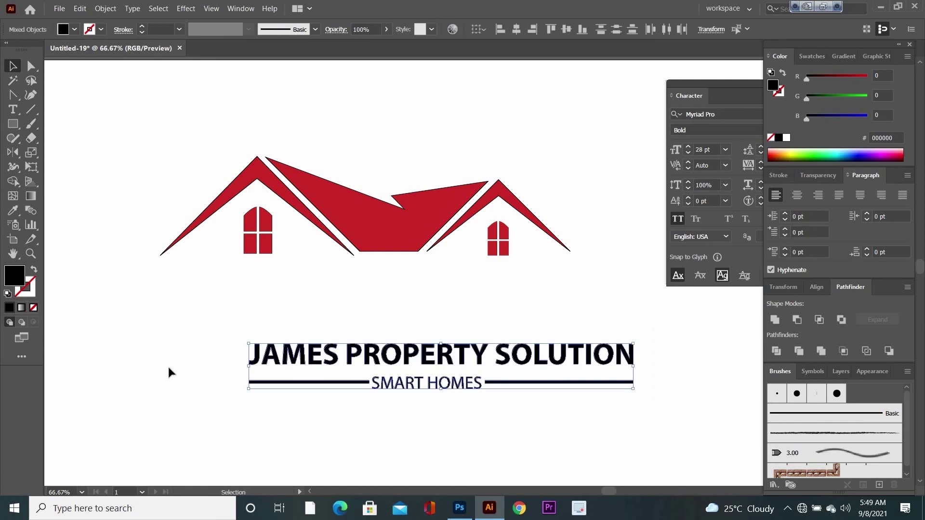
{"action": "double_click", "coordinate": [13, 278]}
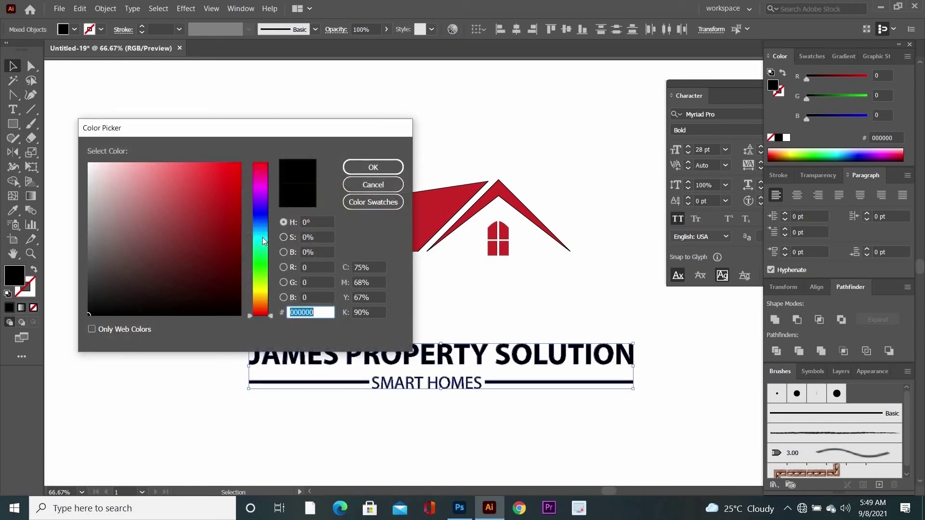
{"action": "left_click", "coordinate": [264, 237]}
{"action": "left_click", "coordinate": [221, 176]}
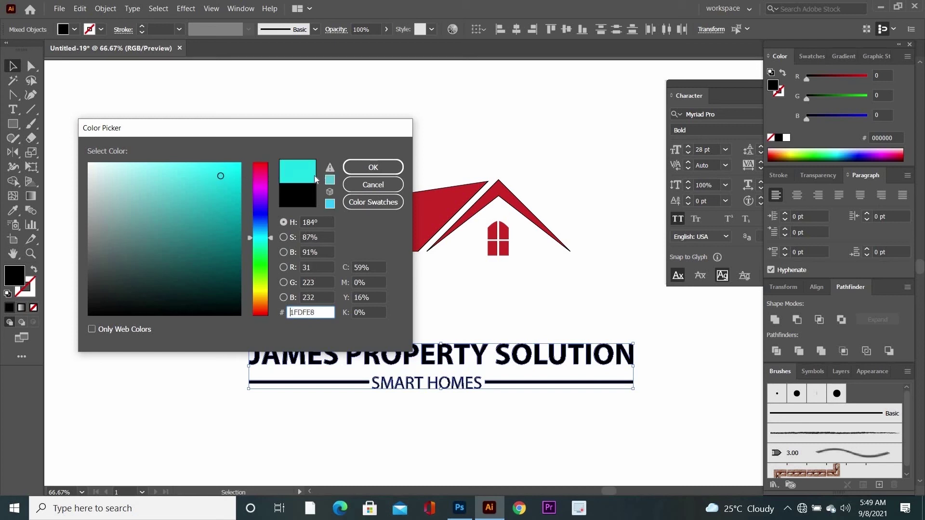
{"action": "left_click", "coordinate": [231, 172]}
{"action": "key", "text": "Return"}
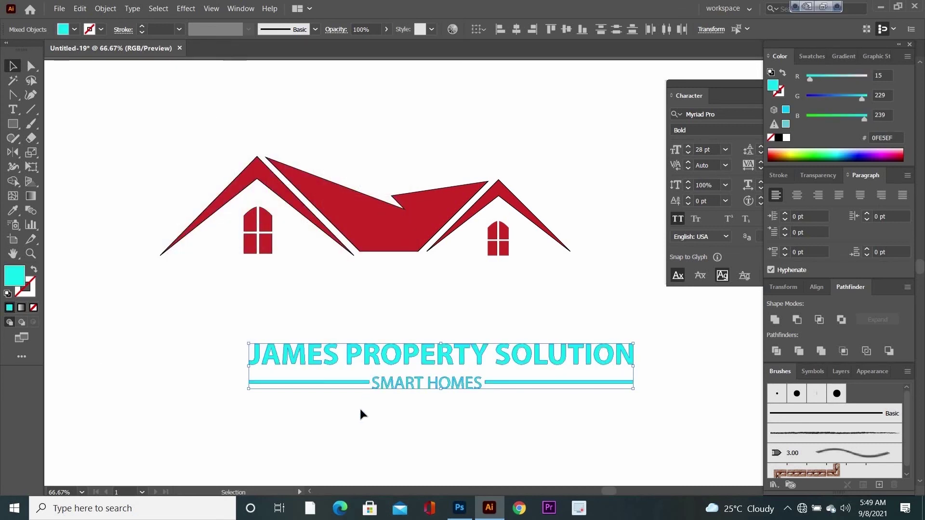
{"action": "left_click", "coordinate": [71, 314]}
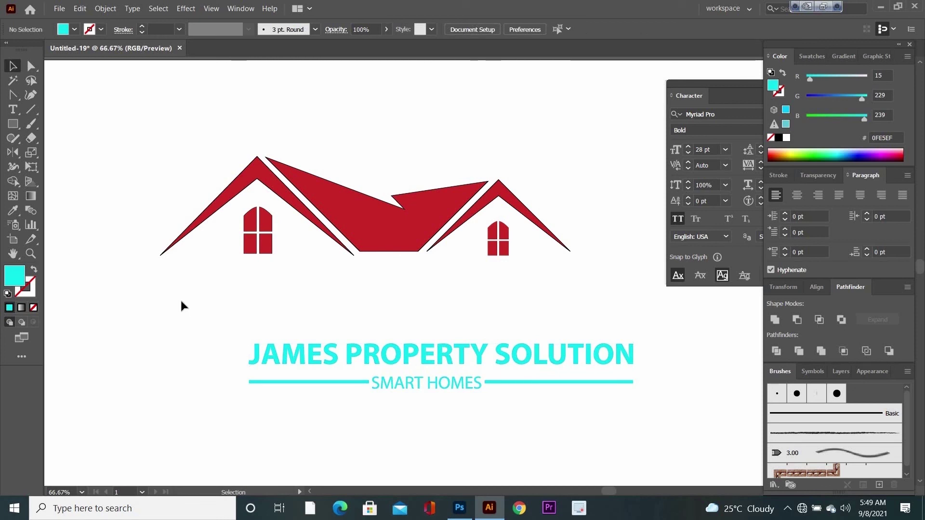
Move the caption, tagline and side lines up together so they sit centred directly beneath the house graphic
{"action": "left_click_drag", "start_coordinate": [204, 295], "coordinate": [660, 411]}
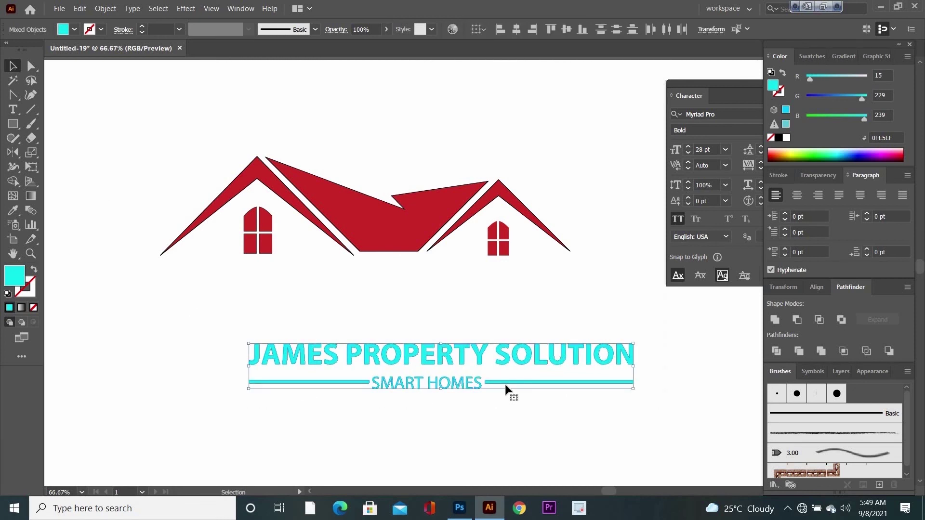
{"action": "left_click_drag", "start_coordinate": [502, 380], "coordinate": [429, 307]}
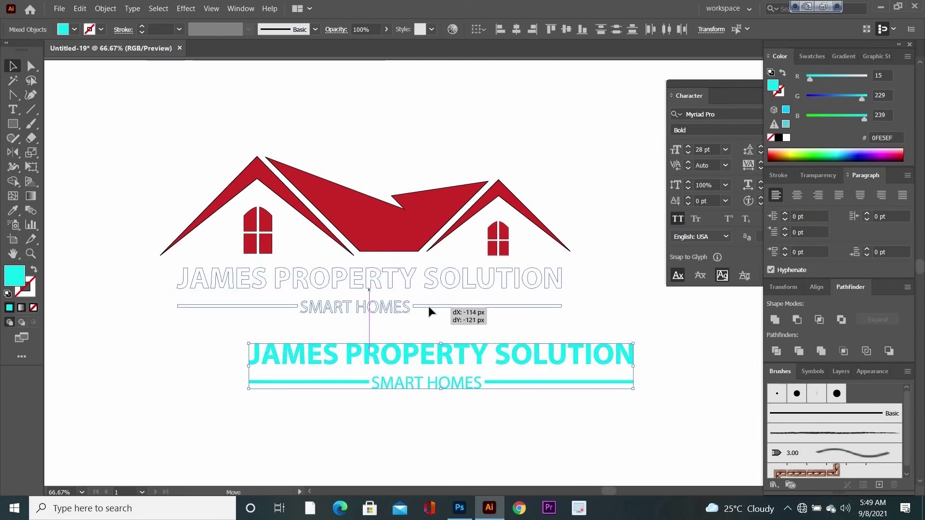
{"action": "left_click_drag", "start_coordinate": [429, 307], "coordinate": [429, 307]}
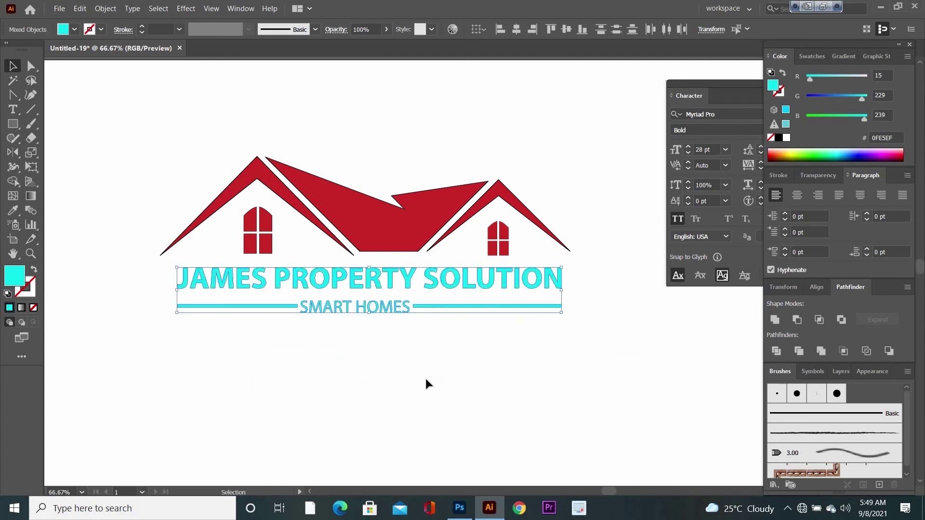
{"action": "left_click", "coordinate": [421, 367]}
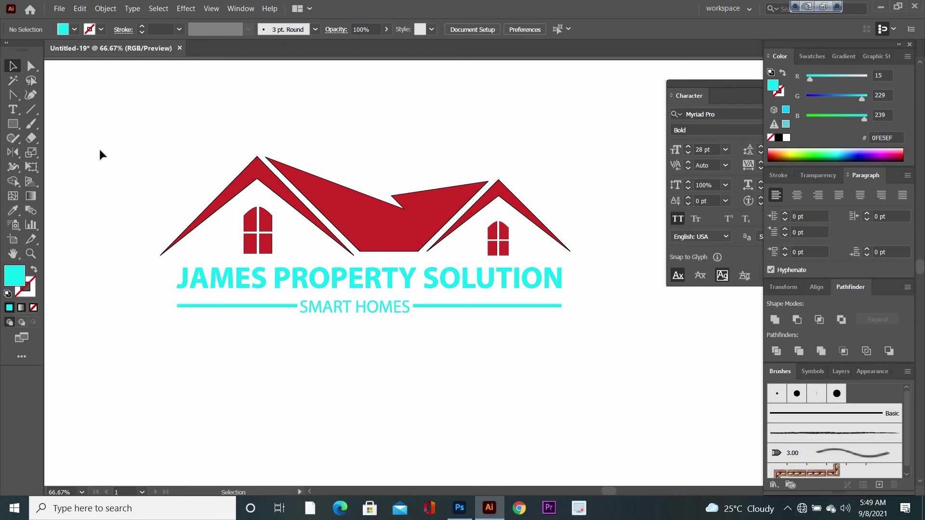
Switch to Photoshop and open the contents of the "Your logo here" smart object in Logo_mockup.psd
{"action": "key", "text": "ctrl+minus"}
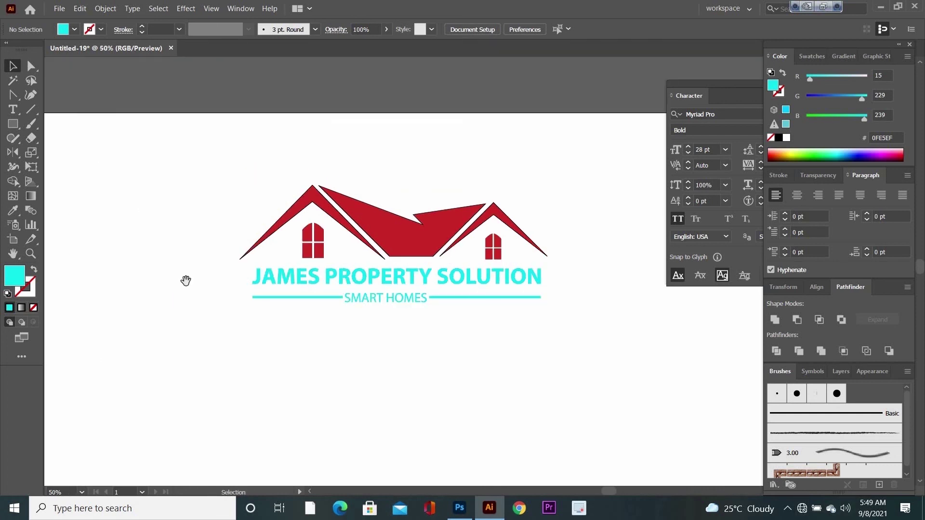
{"action": "left_click_drag", "start_coordinate": [381, 365], "coordinate": [345, 325]}
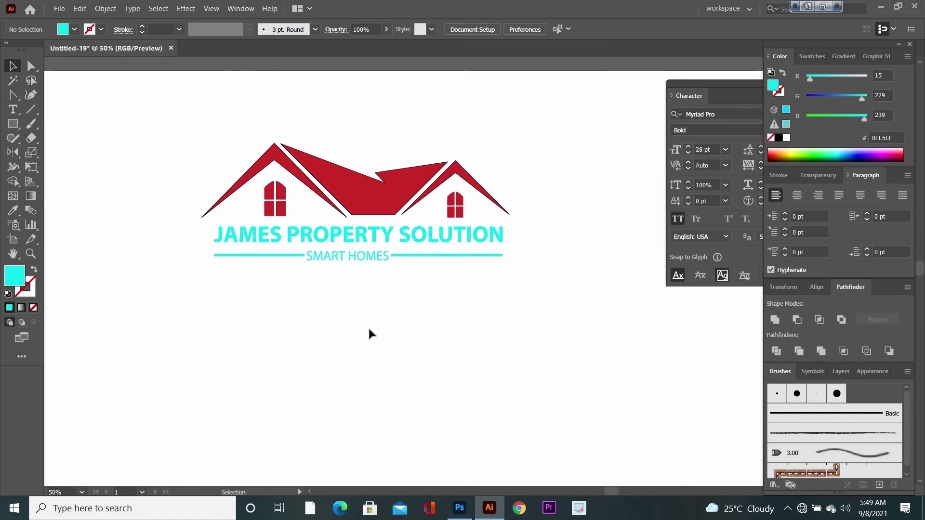
{"action": "left_click", "coordinate": [449, 482]}
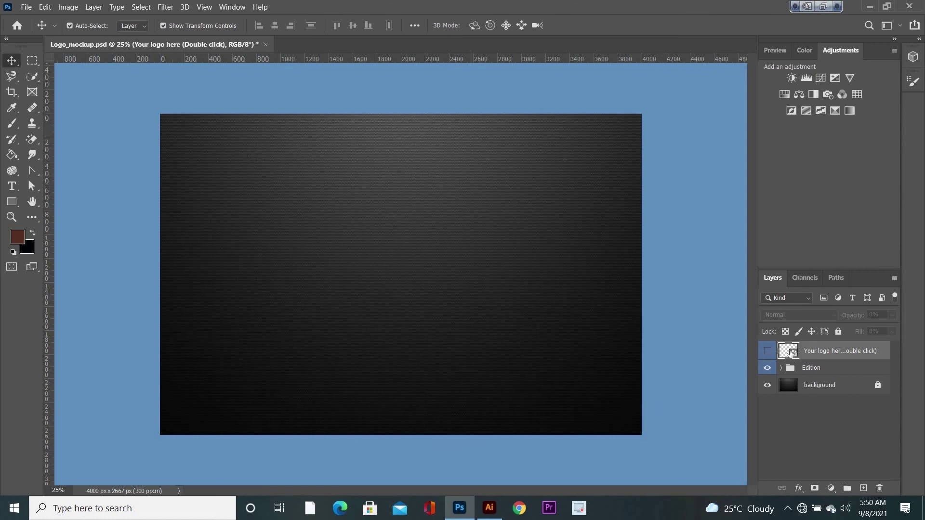
{"action": "double_click", "coordinate": [789, 351]}
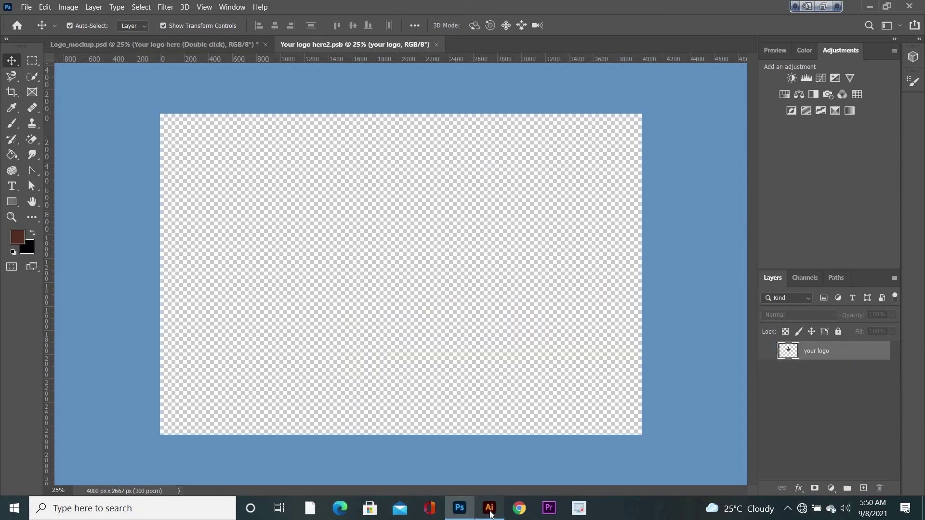
Switch to Illustrator, select the whole house logo with its caption and tagline, and place it in Photoshop's Your logo here2.psb
{"action": "left_click", "coordinate": [490, 511]}
{"action": "left_click_drag", "start_coordinate": [140, 123], "coordinate": [543, 313]}
{"action": "left_click_drag", "start_coordinate": [403, 216], "coordinate": [344, 244]}
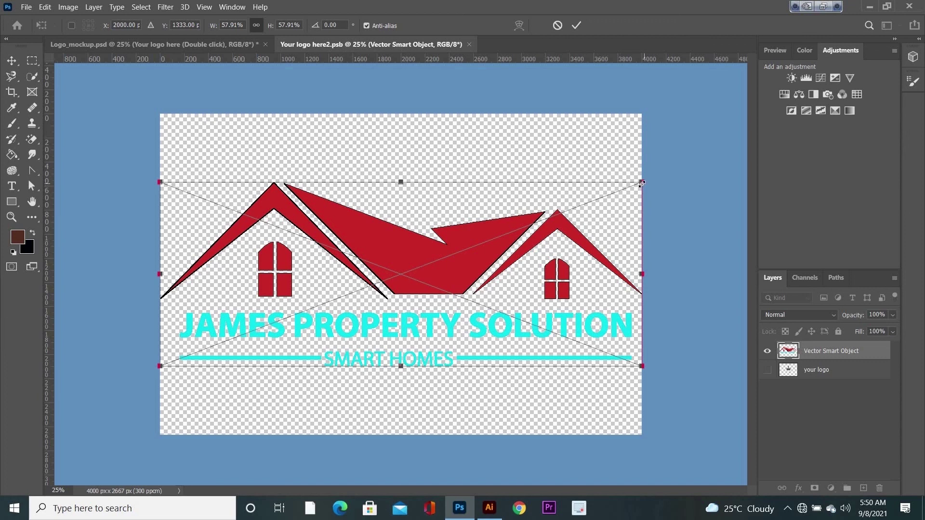
Scale the placed logo to about 39.5% around its centre, and close Your logo here2.psb with its changes saved
{"action": "left_click_drag", "start_coordinate": [640, 183], "coordinate": [552, 216]}
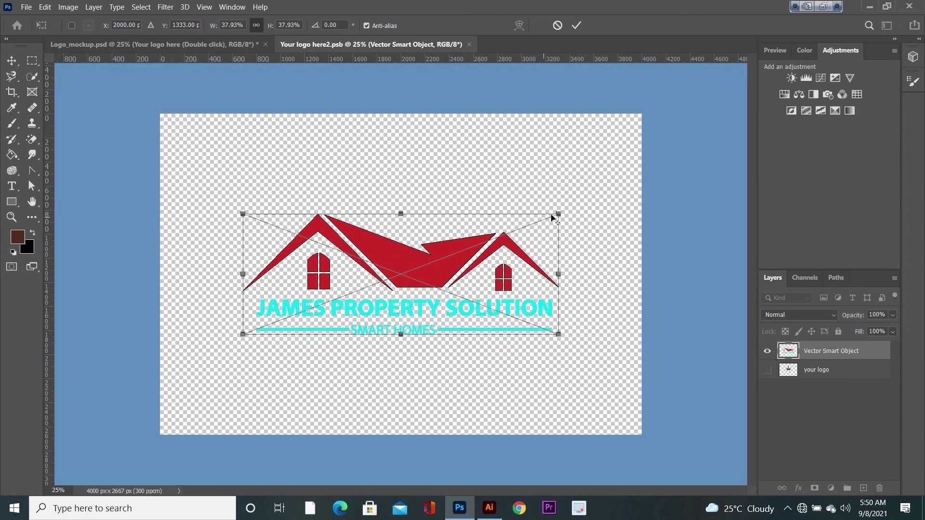
{"action": "left_click_drag", "start_coordinate": [550, 215], "coordinate": [545, 218]}
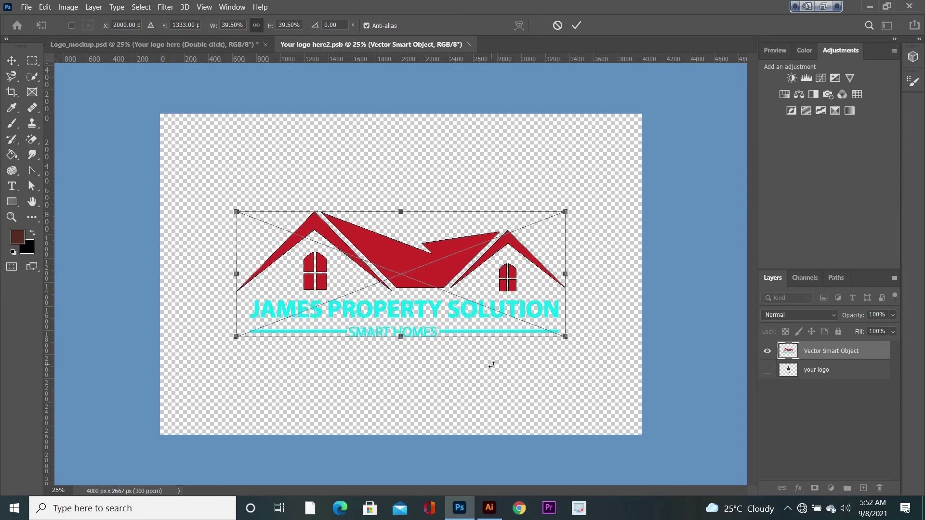
{"action": "key", "text": "Return"}
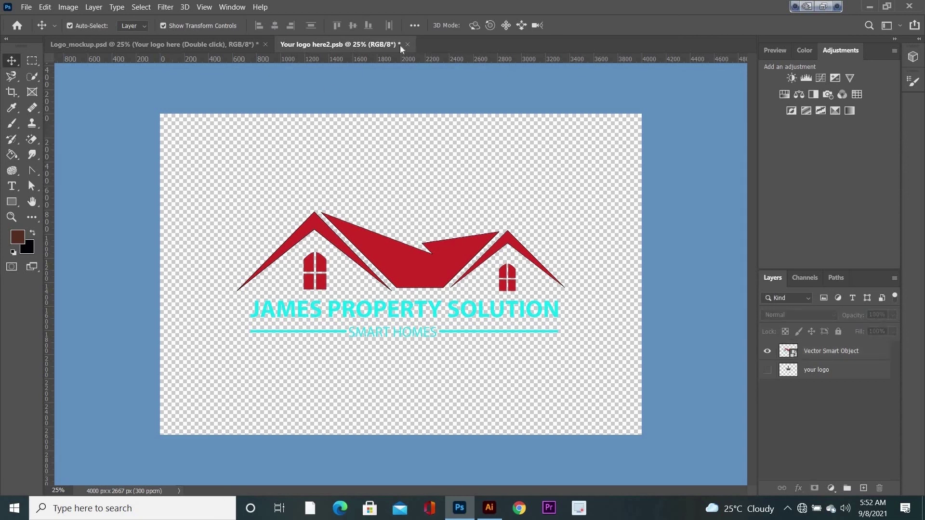
{"action": "left_click", "coordinate": [408, 44]}
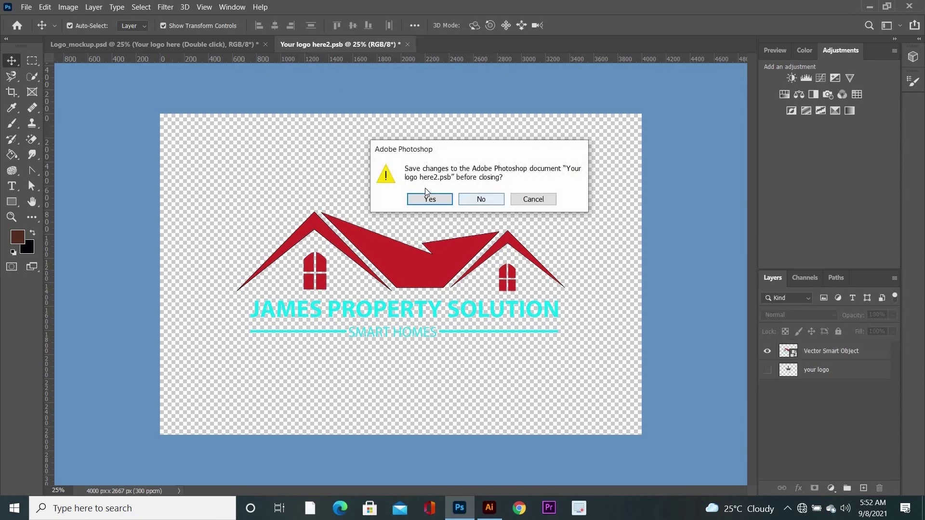
{"action": "left_click", "coordinate": [422, 201]}
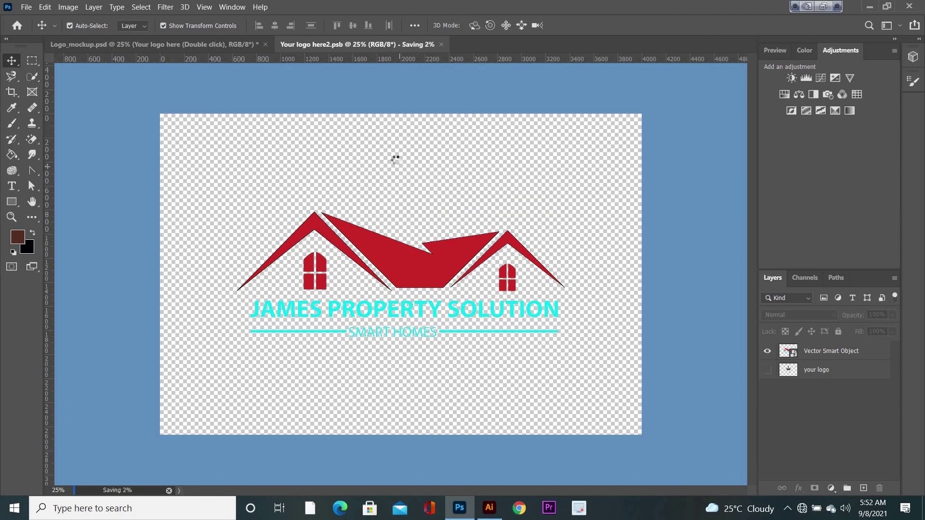